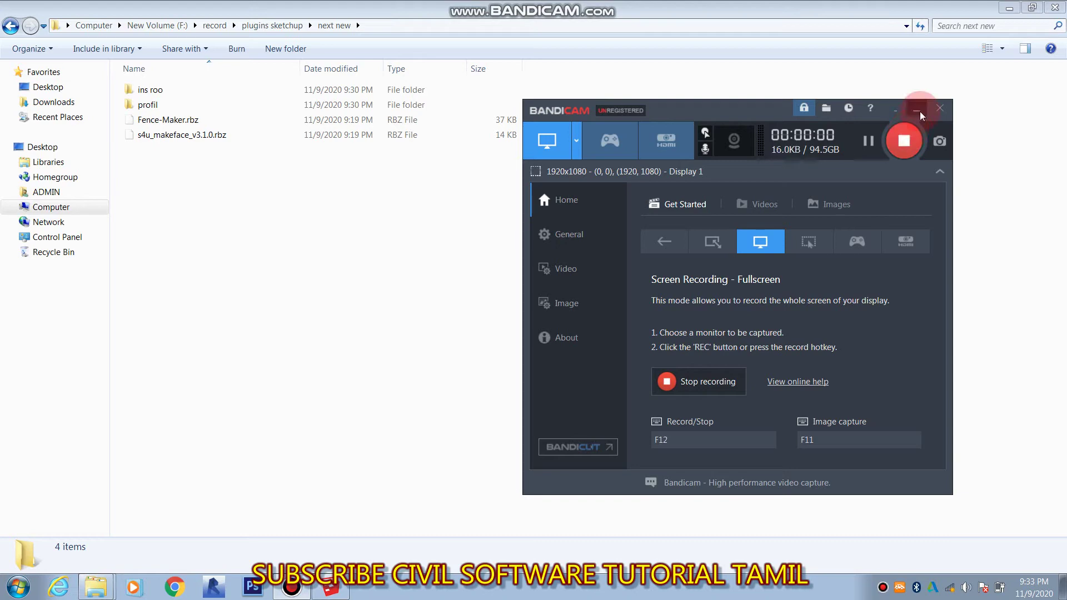
# Step: Minimize the Bandicam window to reveal the 'next new' folder's four items
pyautogui.click(918, 112)
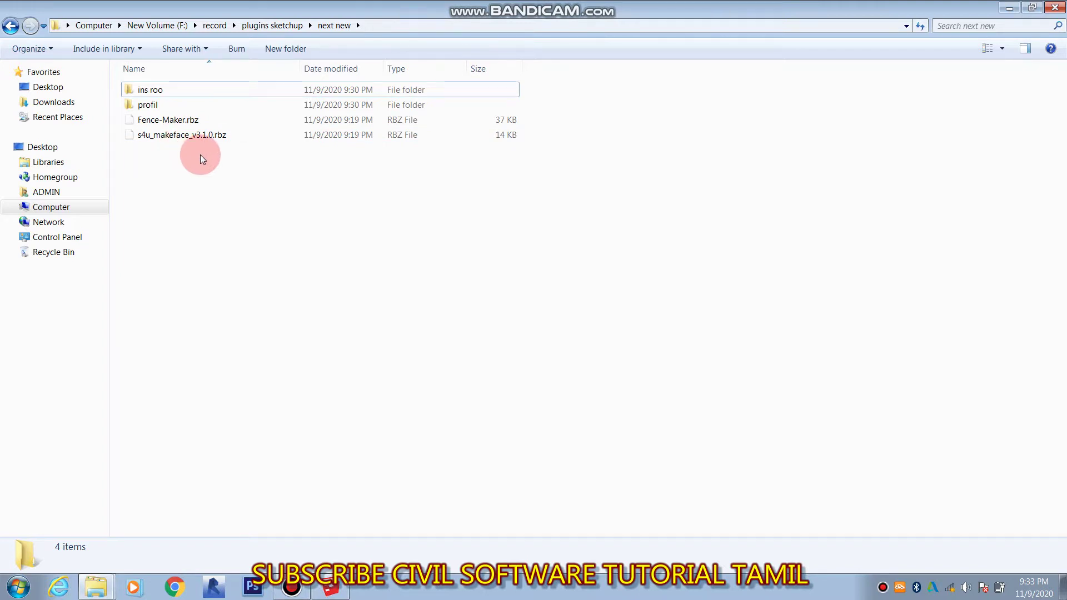
# Step: Copy Fence-Maker.rbz and s4u_makeface_v3.1.0.rbz into the SketchUp 2016 Plugins folder, then close it
pyautogui.moveTo(200, 154); pyautogui.dragTo(178, 122)
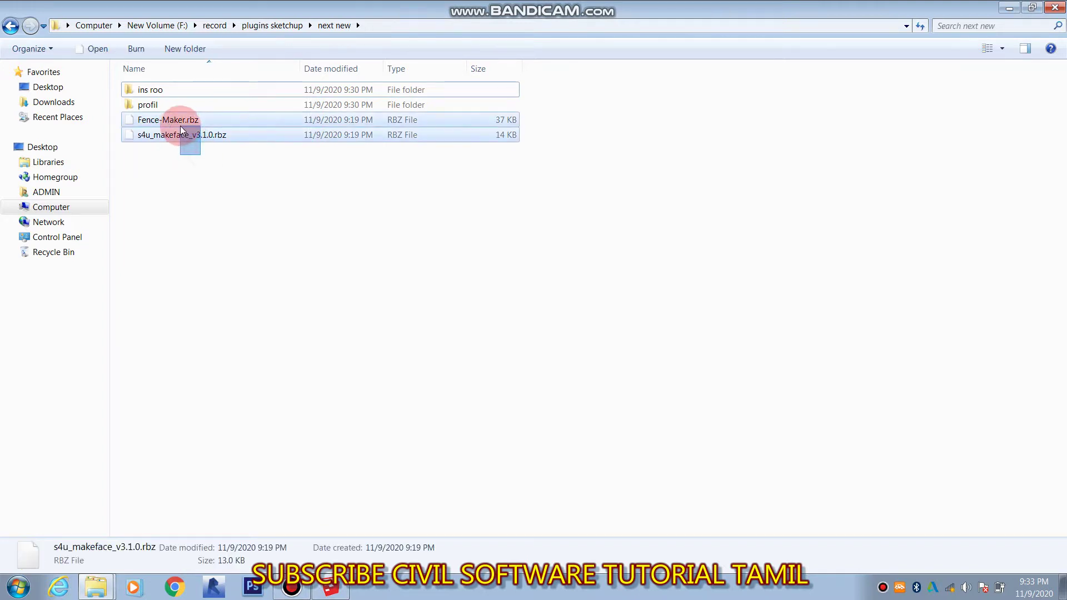
pyautogui.rightClick(208, 122)
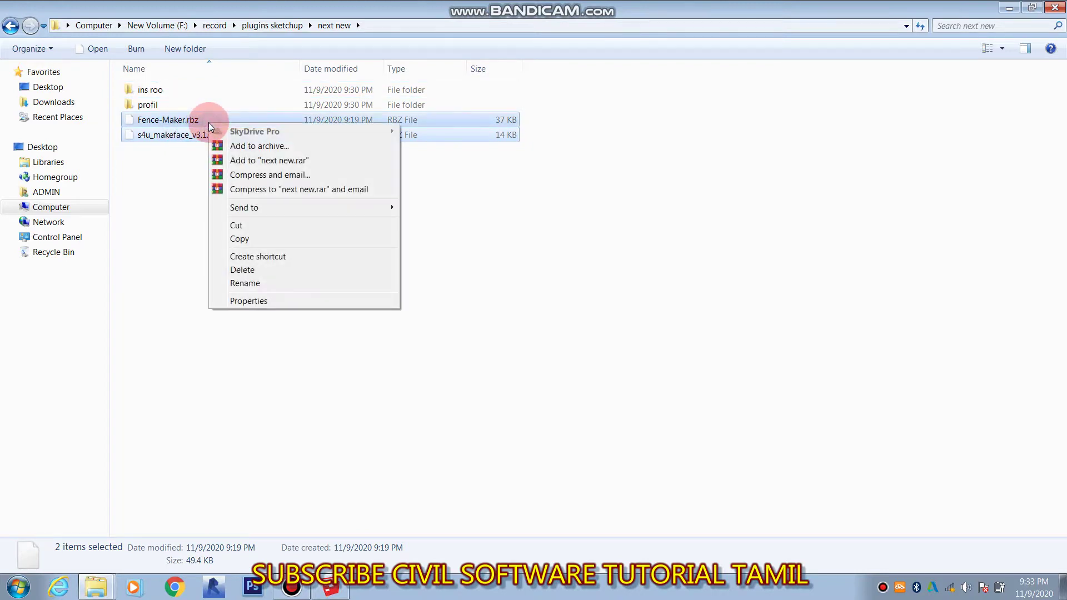
pyautogui.click(244, 239)
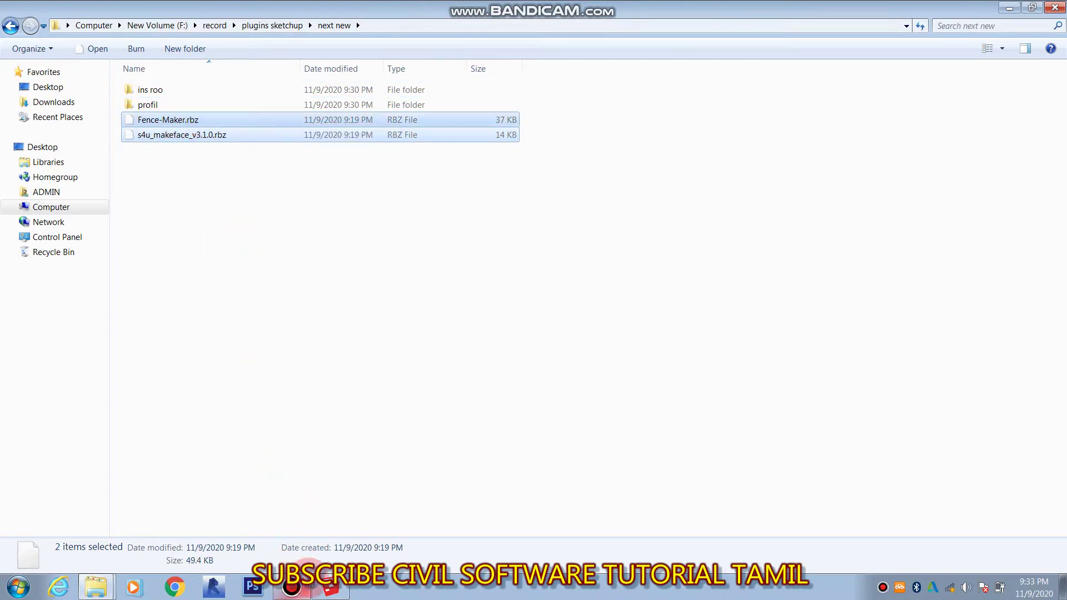
pyautogui.click(96, 586)
pyautogui.click(90, 558)
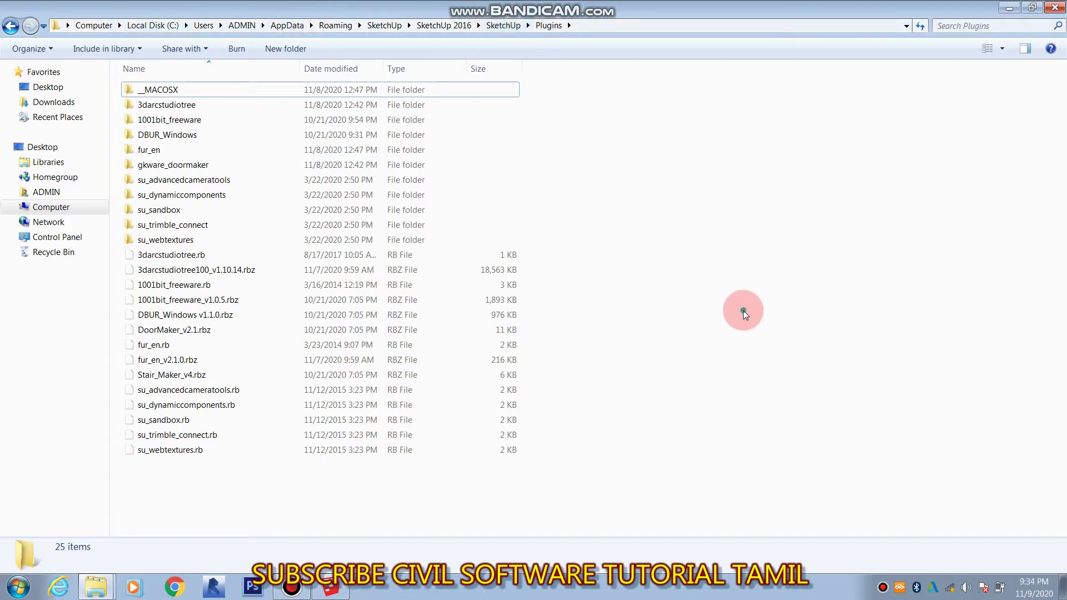
pyautogui.rightClick(743, 310)
pyautogui.click(774, 396)
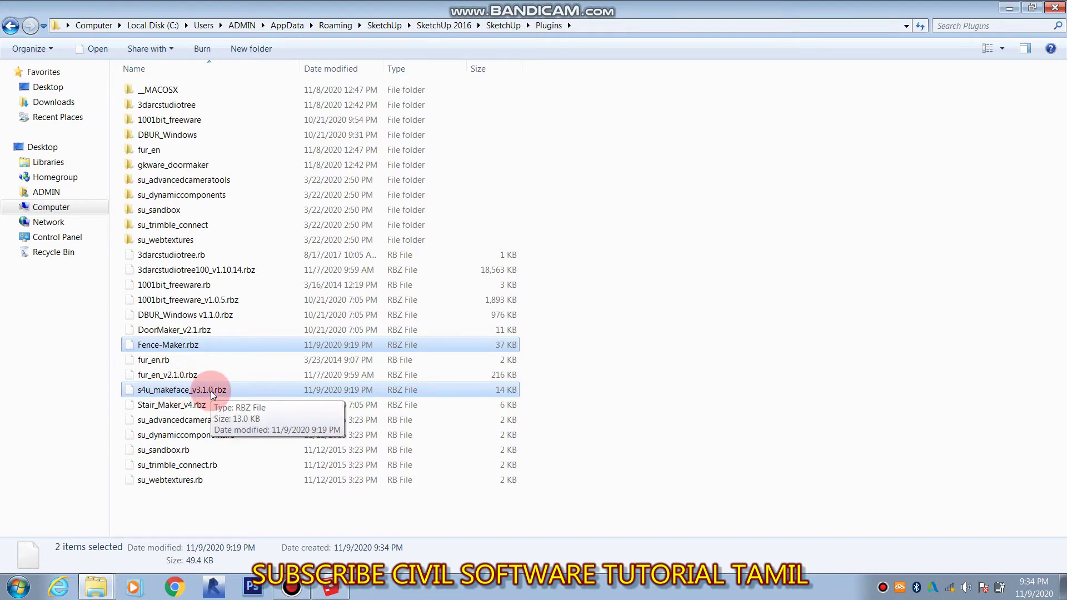
pyautogui.click(1056, 9)
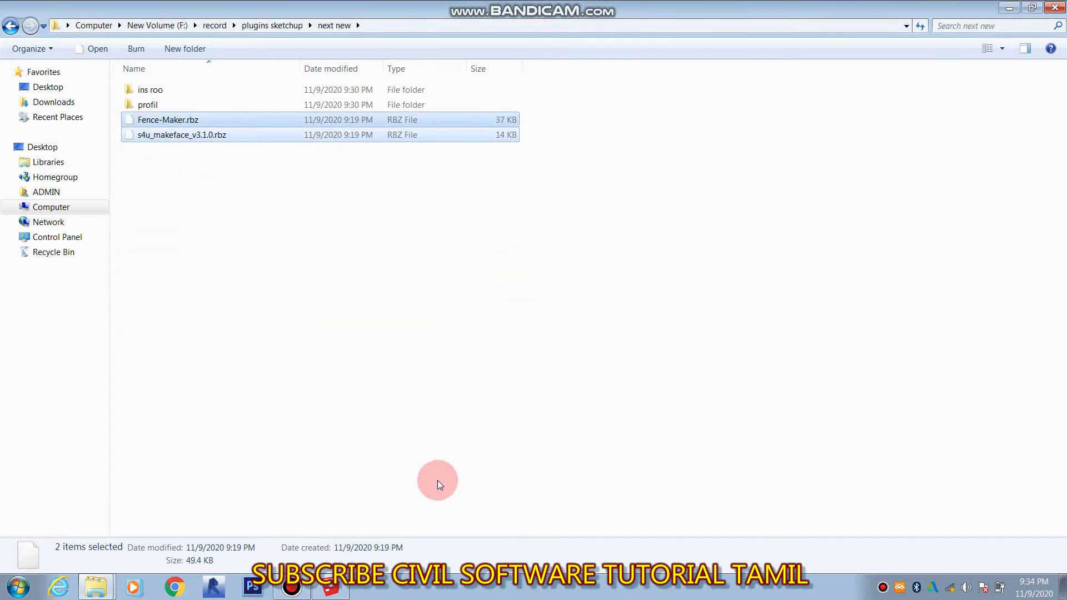
# Step: In SketchUp, open the Preferences Extensions page and start Install Extension
pyautogui.click(331, 587)
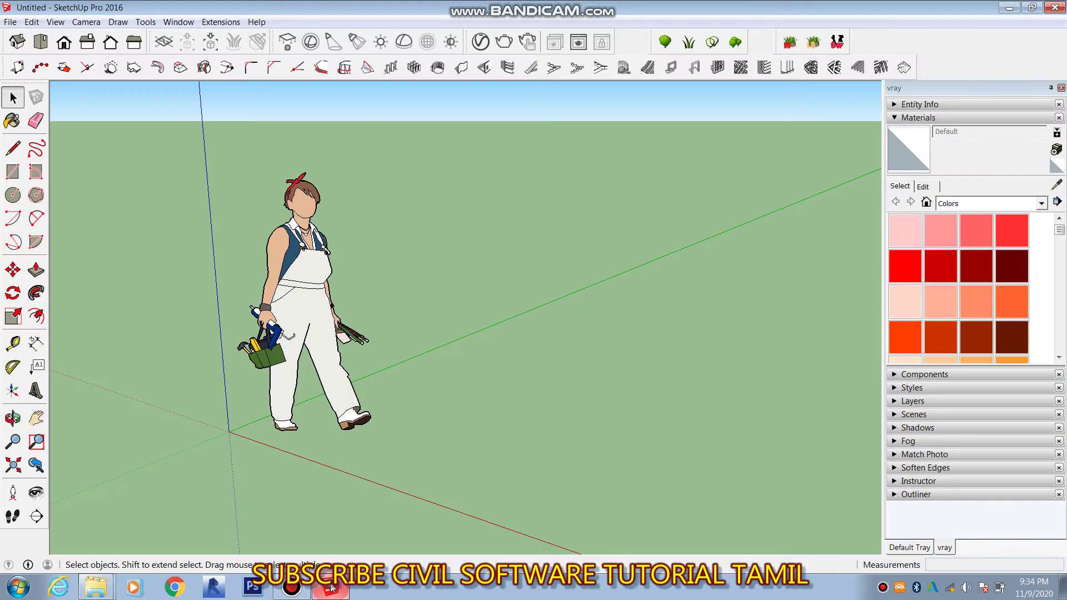
pyautogui.click(179, 23)
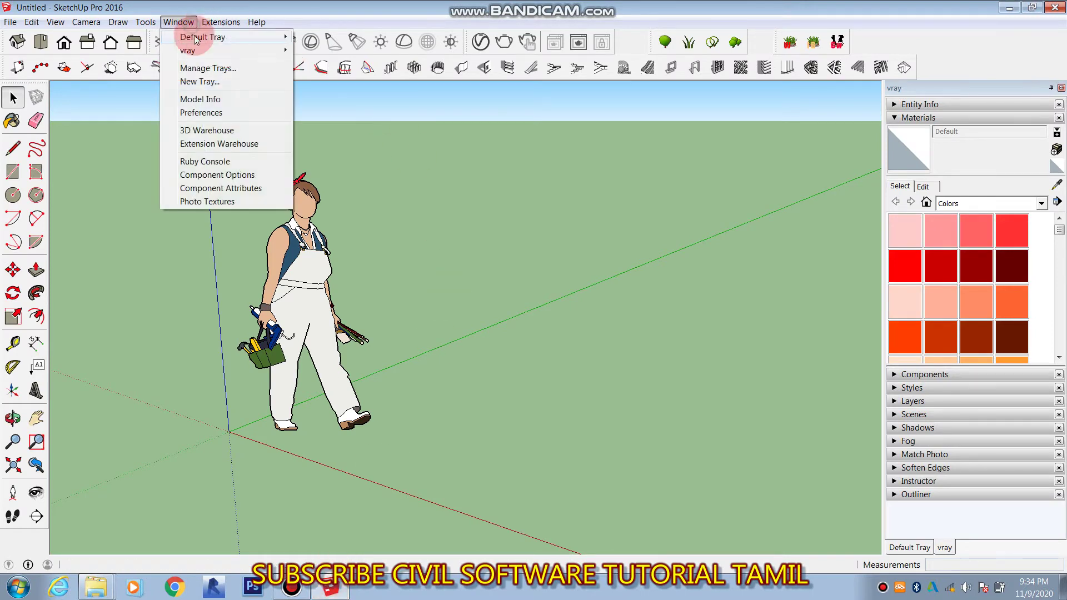
pyautogui.click(217, 110)
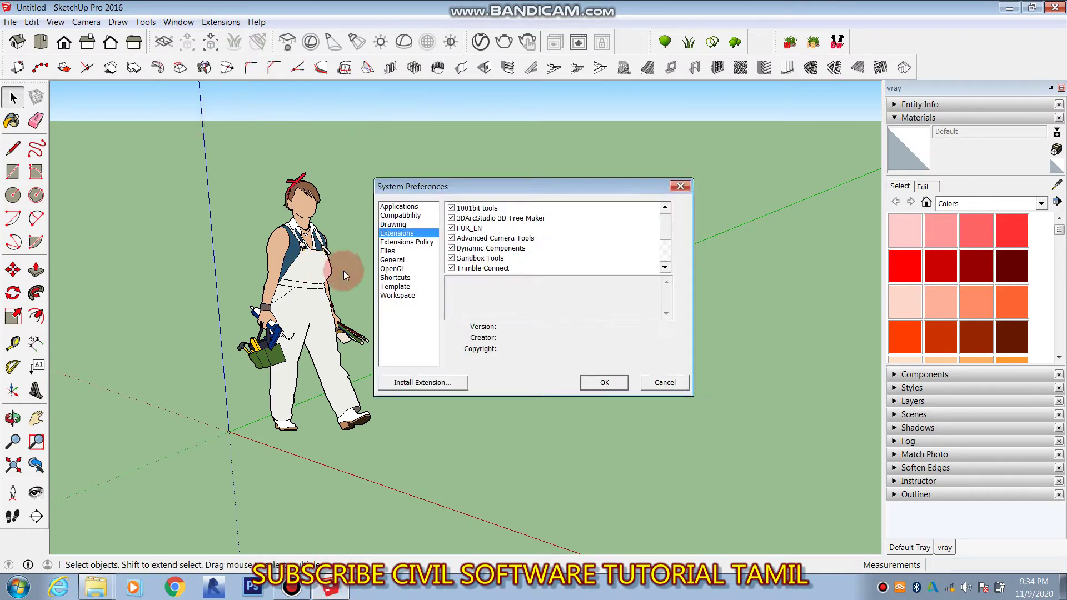
pyautogui.click(396, 234)
pyautogui.moveTo(665, 224)
pyautogui.mouseDown()
pyautogui.moveTo(665, 240)
pyautogui.moveTo(592, 235)
pyautogui.mouseUp()
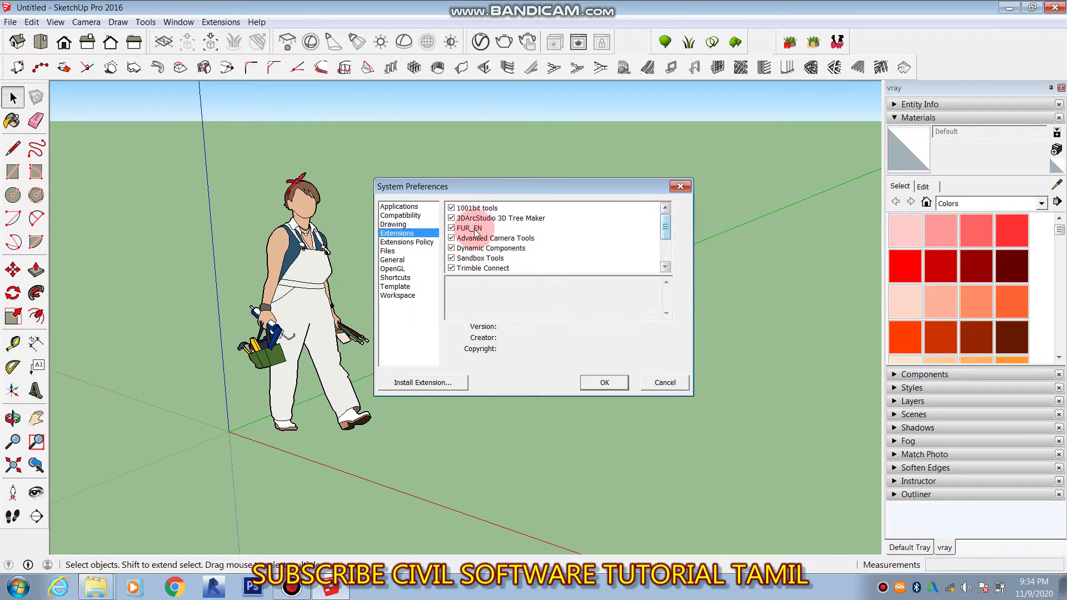
pyautogui.click(416, 383)
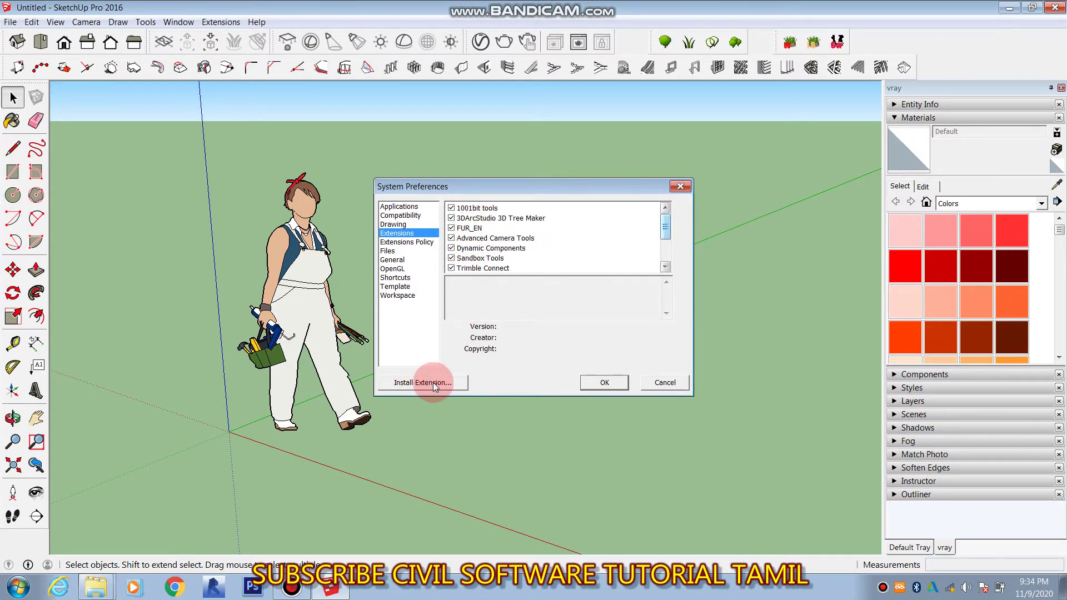
pyautogui.click(432, 383)
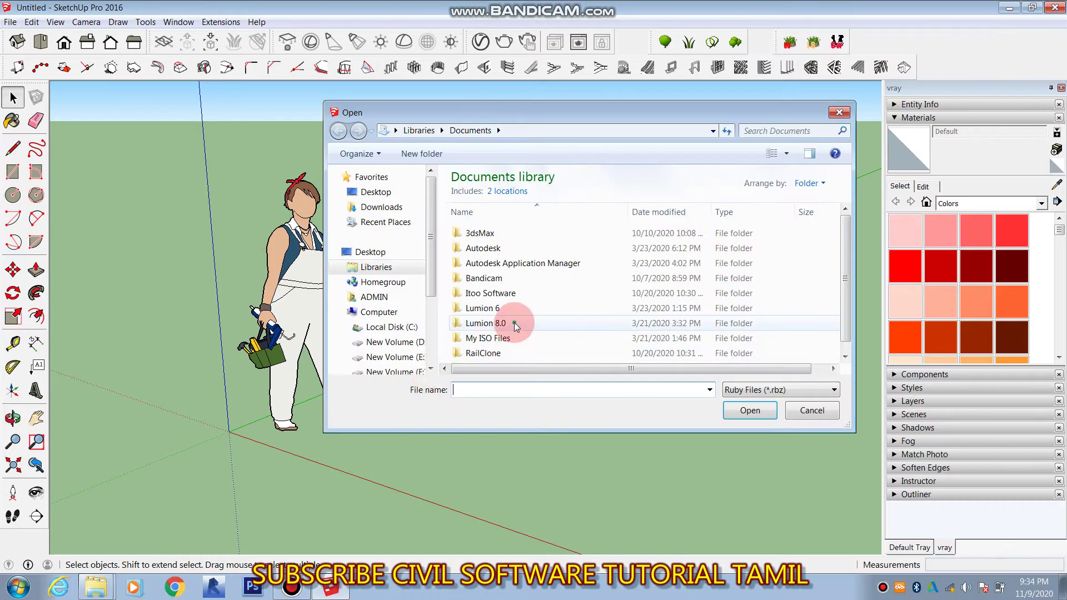
# Step: Browse to the SketchUp 2016 Plugins folder in the install file dialog
pyautogui.click(514, 312)
pyautogui.moveTo(841, 214); pyautogui.dragTo(838, 335)
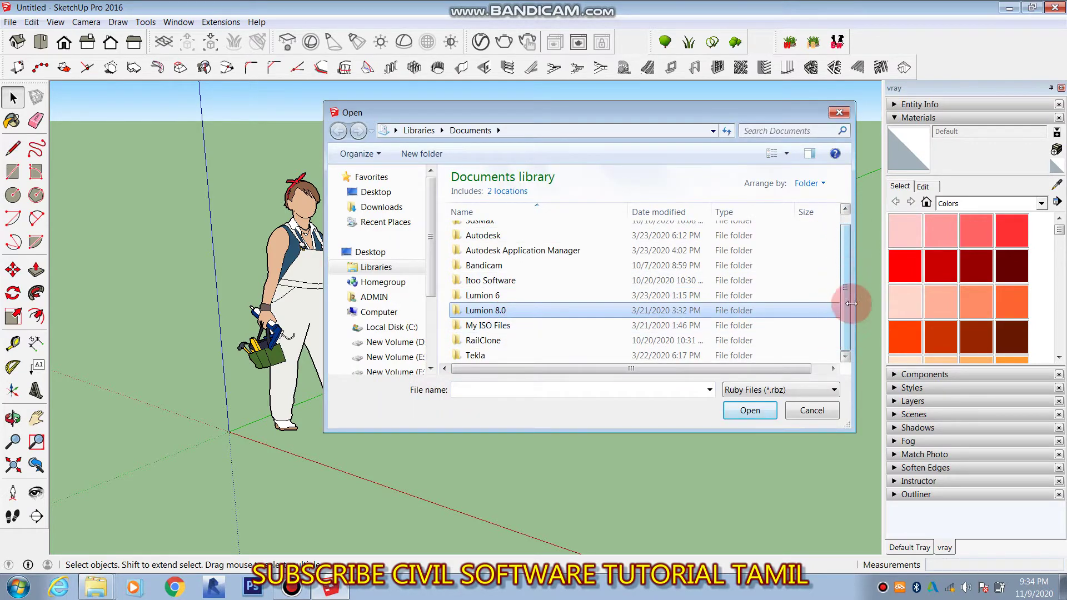
pyautogui.click(419, 334)
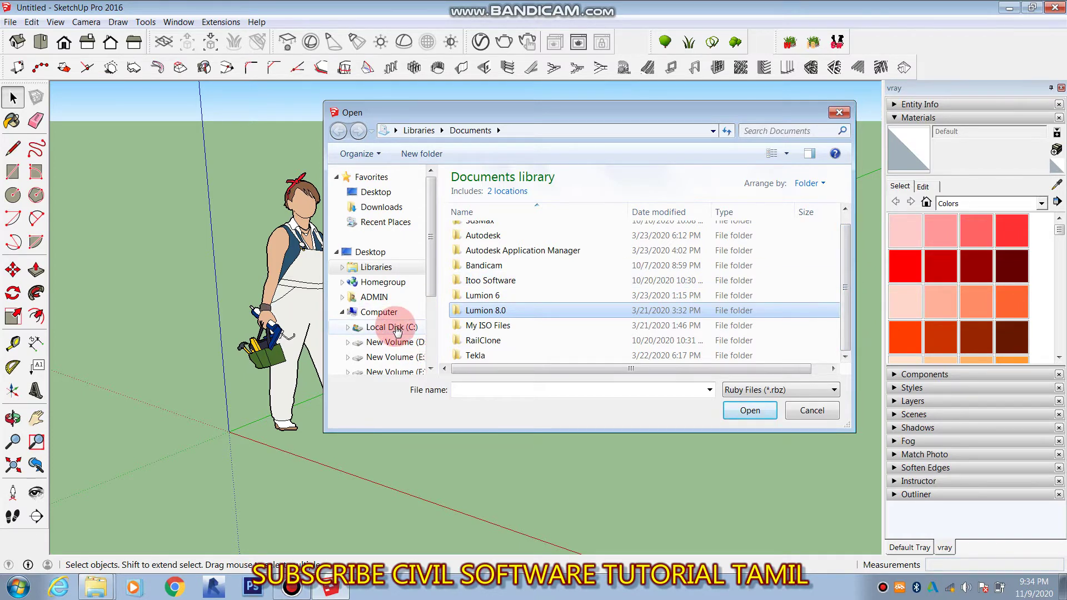
pyautogui.click(430, 283)
pyautogui.click(385, 222)
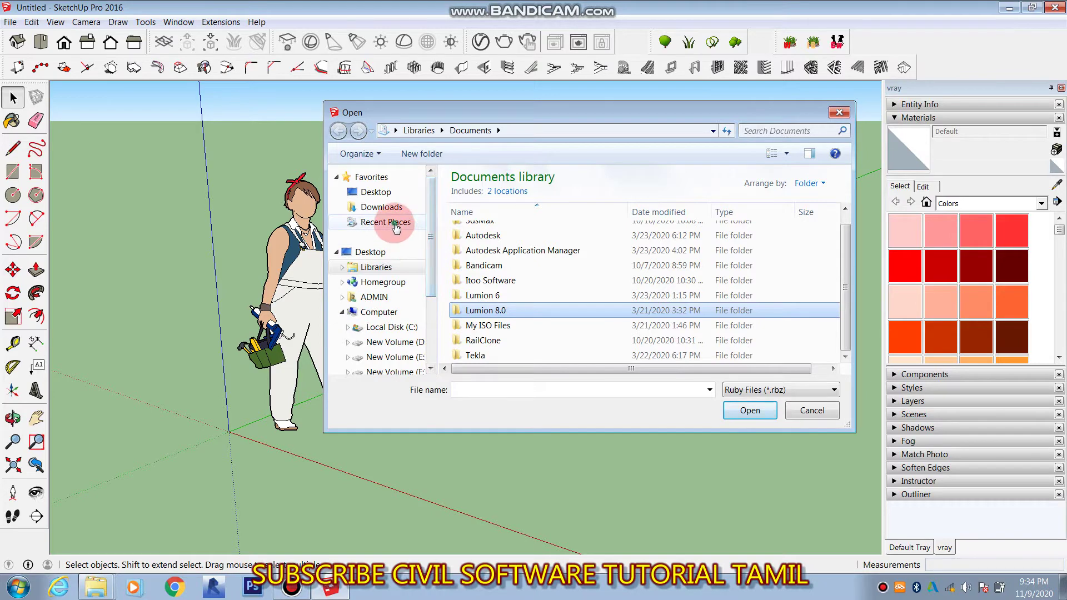
pyautogui.click(503, 326)
pyautogui.scroll(-3, 519, 354)
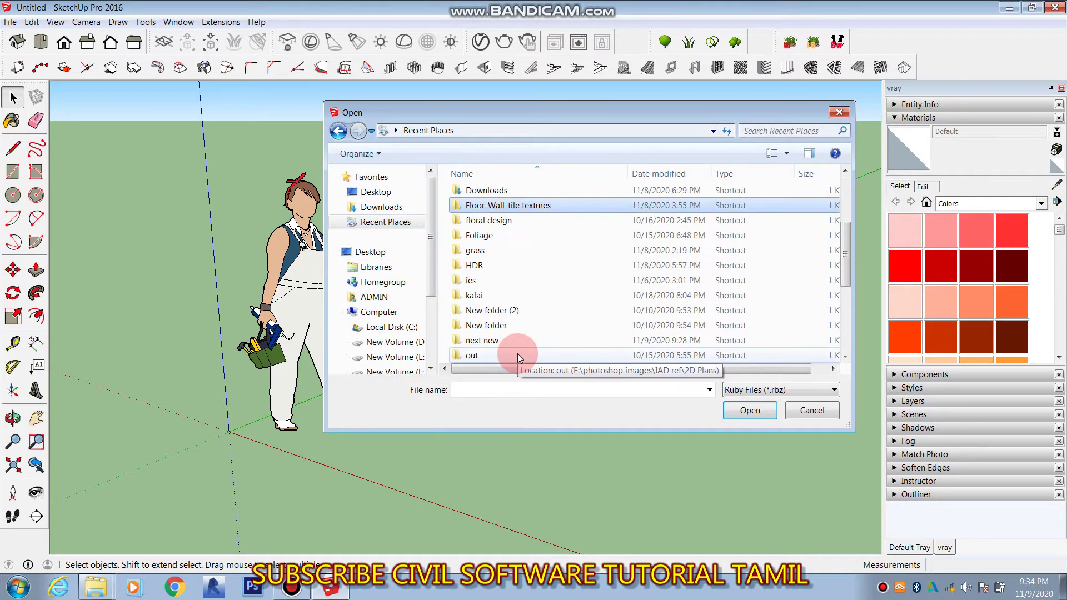
pyautogui.scroll(-1, 518, 353)
pyautogui.scroll(-1, 518, 354)
pyautogui.scroll(-2, 518, 354)
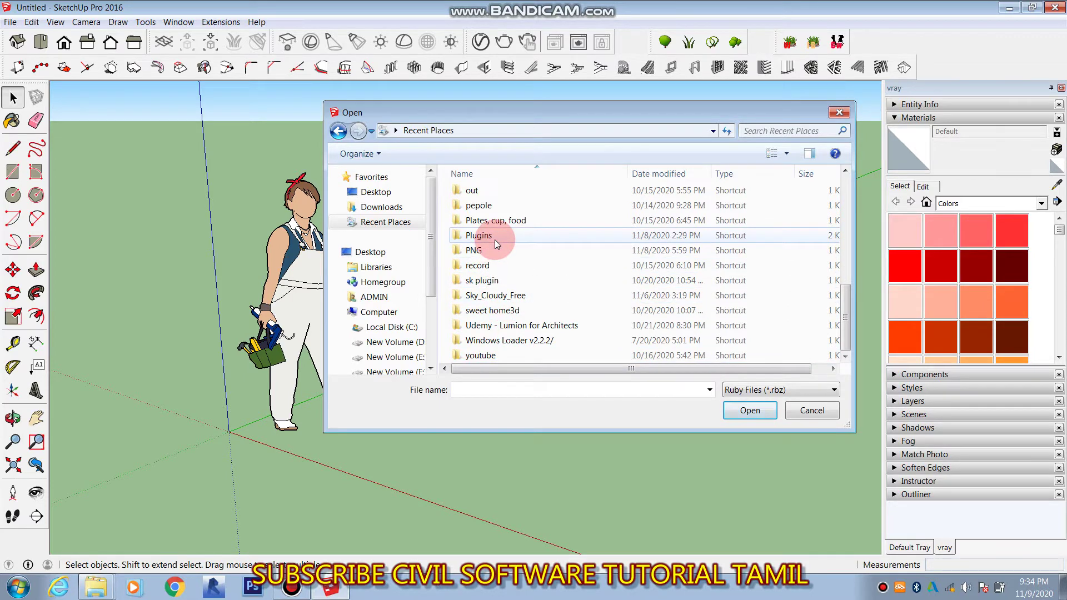
pyautogui.doubleClick(494, 239)
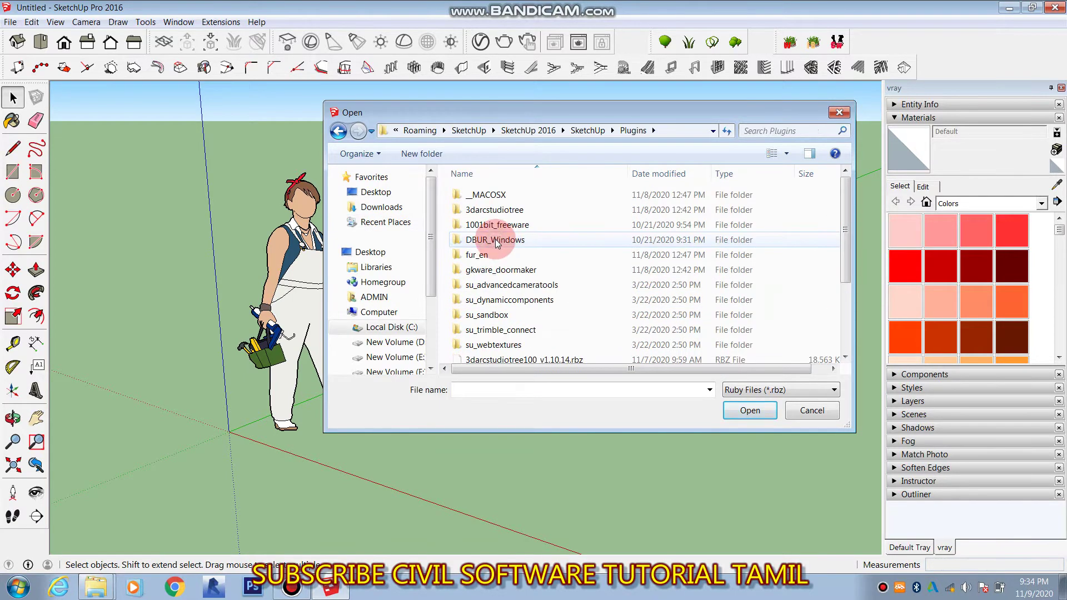
pyautogui.scroll(-3, 492, 284)
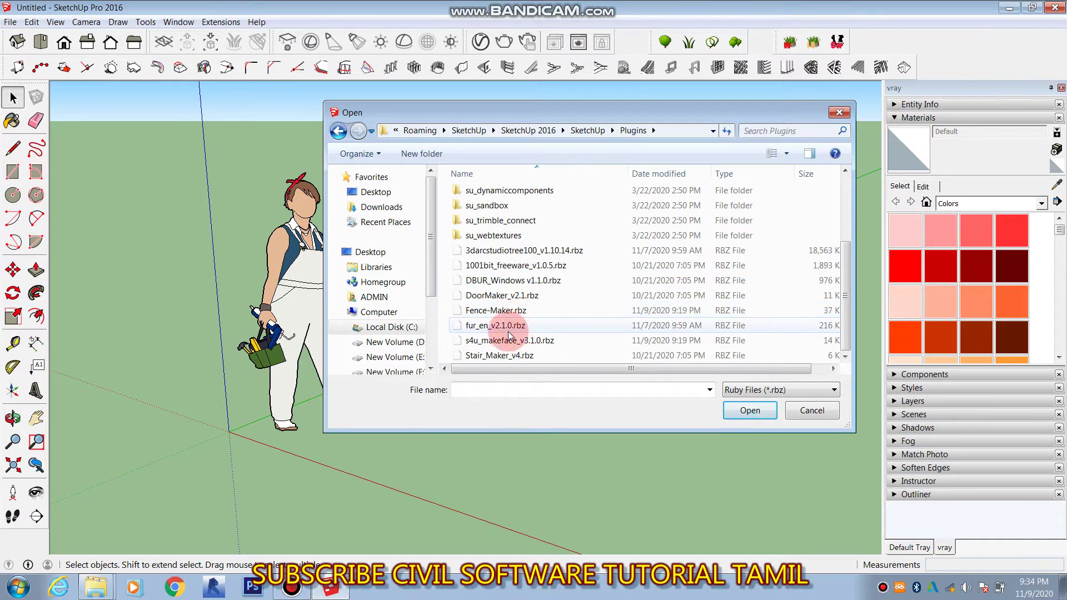
# Step: Install Fence-Maker.rbz and confirm the completed installation
pyautogui.click(492, 313)
pyautogui.click(749, 412)
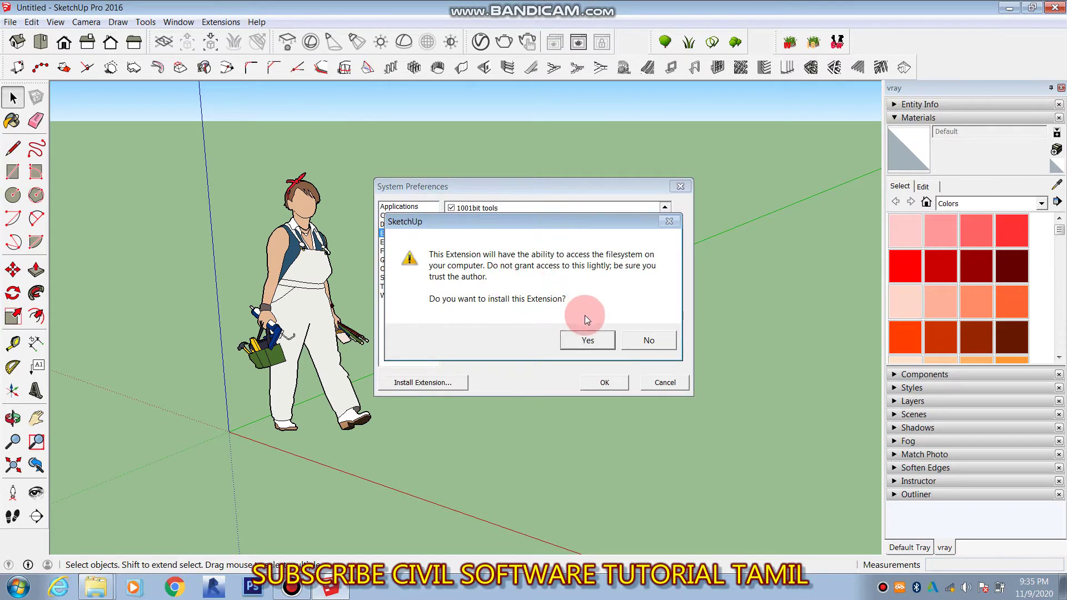
pyautogui.click(586, 337)
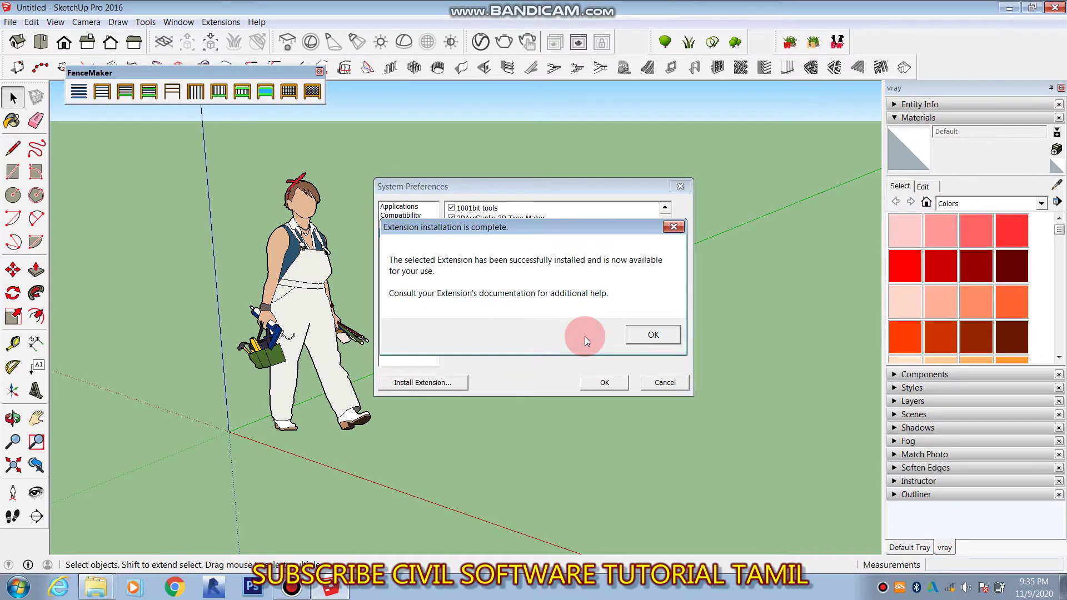
pyautogui.click(649, 335)
# Step: Install s4u_makeface_v3.1.0.rbz, close Preferences, and move the MakeFace toolbar aside
pyautogui.click(405, 381)
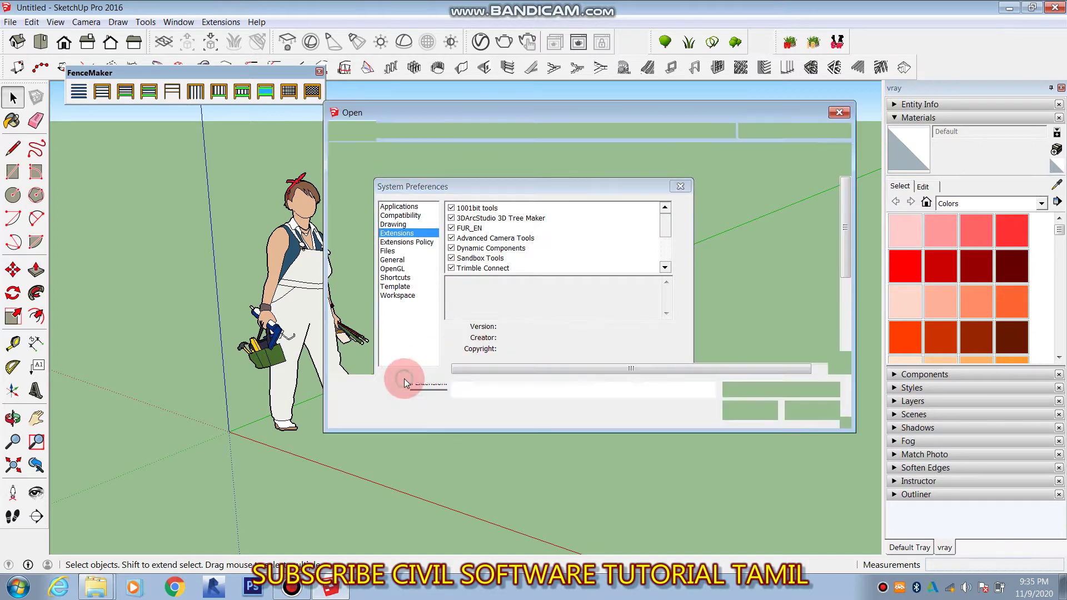
pyautogui.scroll(-3, 517, 333)
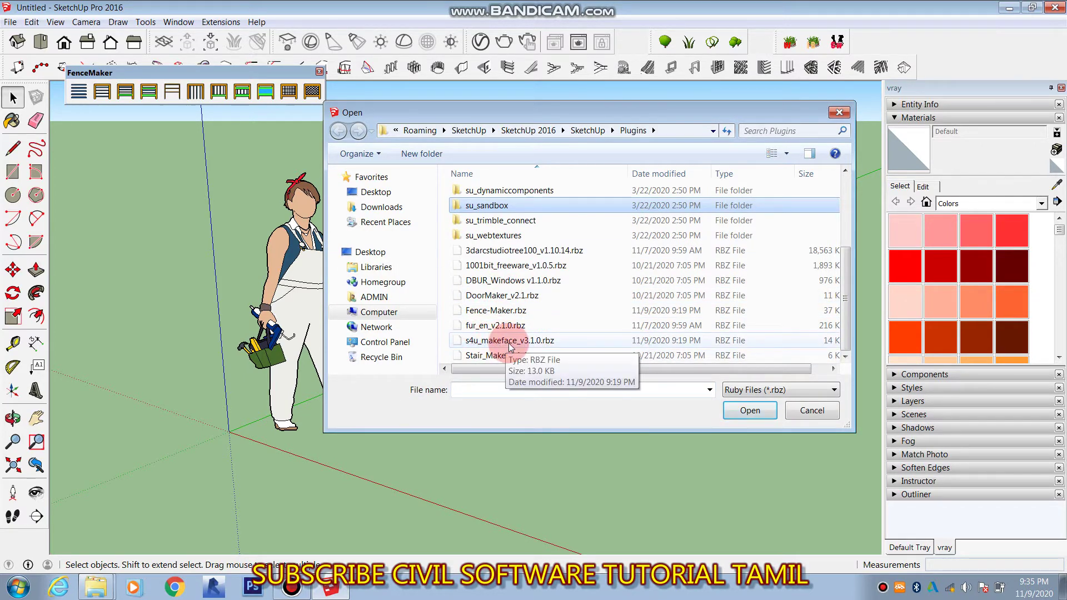
pyautogui.click(510, 341)
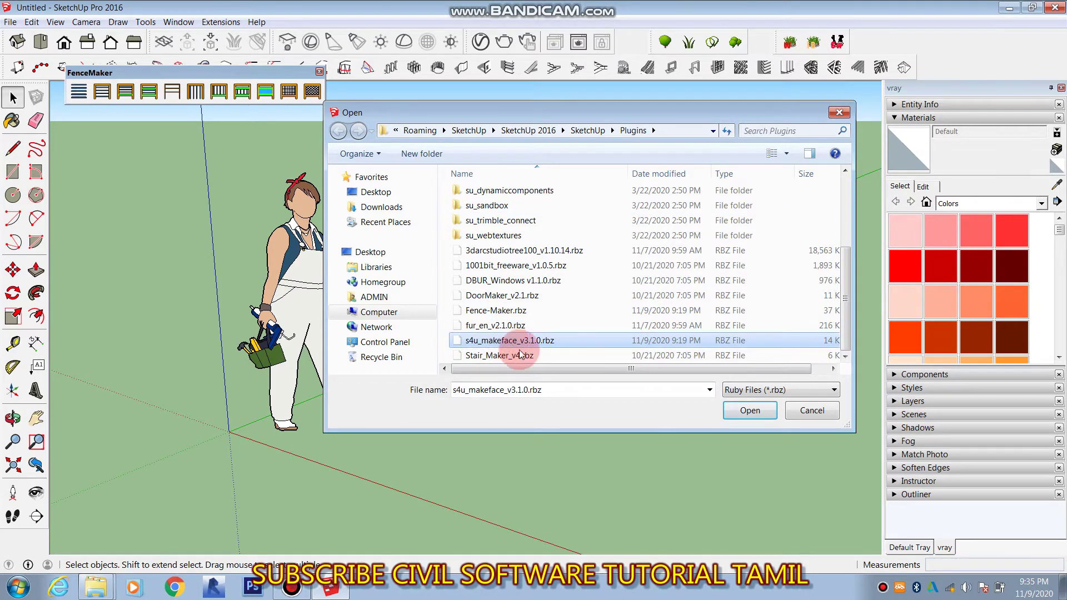
pyautogui.click(748, 410)
pyautogui.click(605, 342)
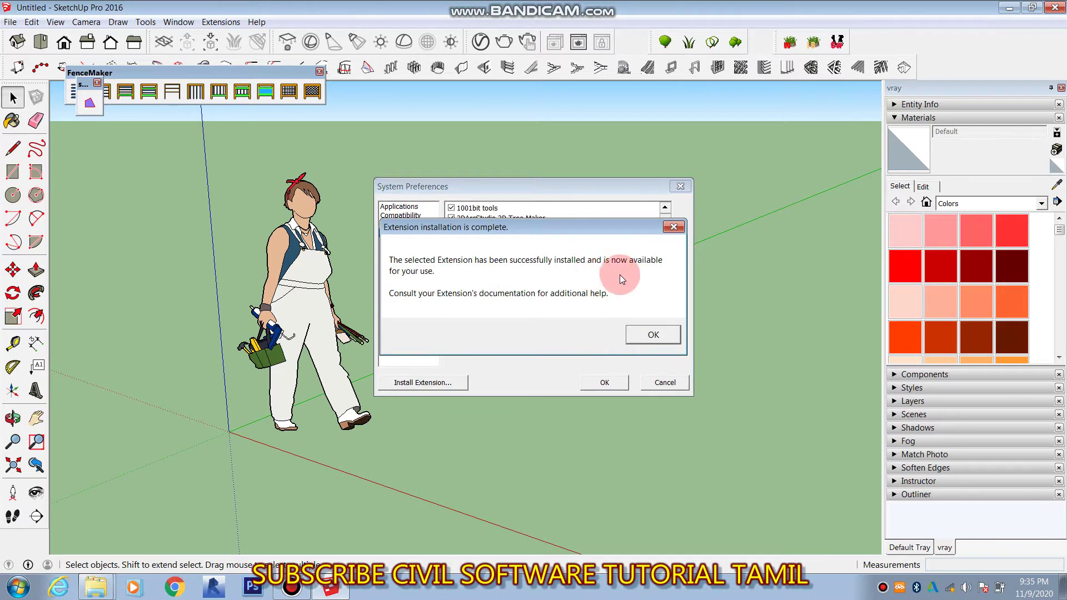
pyautogui.click(651, 335)
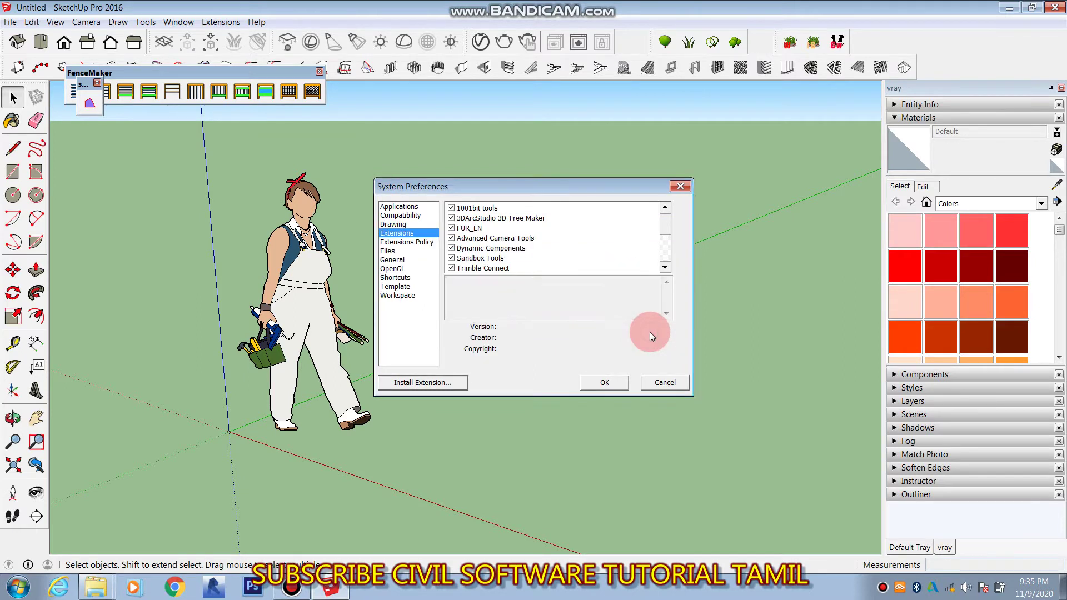
pyautogui.click(604, 382)
pyautogui.moveTo(84, 83)
pyautogui.mouseDown()
pyautogui.moveTo(145, 138)
pyautogui.moveTo(640, 133)
pyautogui.mouseUp()
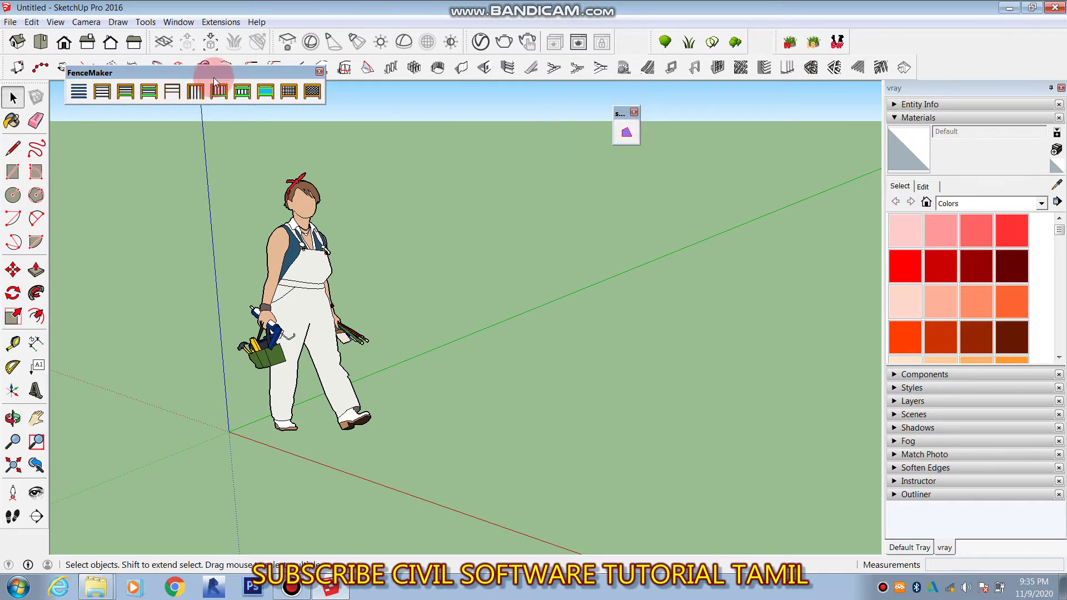
# Step: Move the FenceMaker toolbar toward the canvas and draw a straight edge on the ground
pyautogui.moveTo(231, 73)
pyautogui.mouseDown()
pyautogui.moveTo(547, 130)
pyautogui.moveTo(470, 107)
pyautogui.mouseUp()
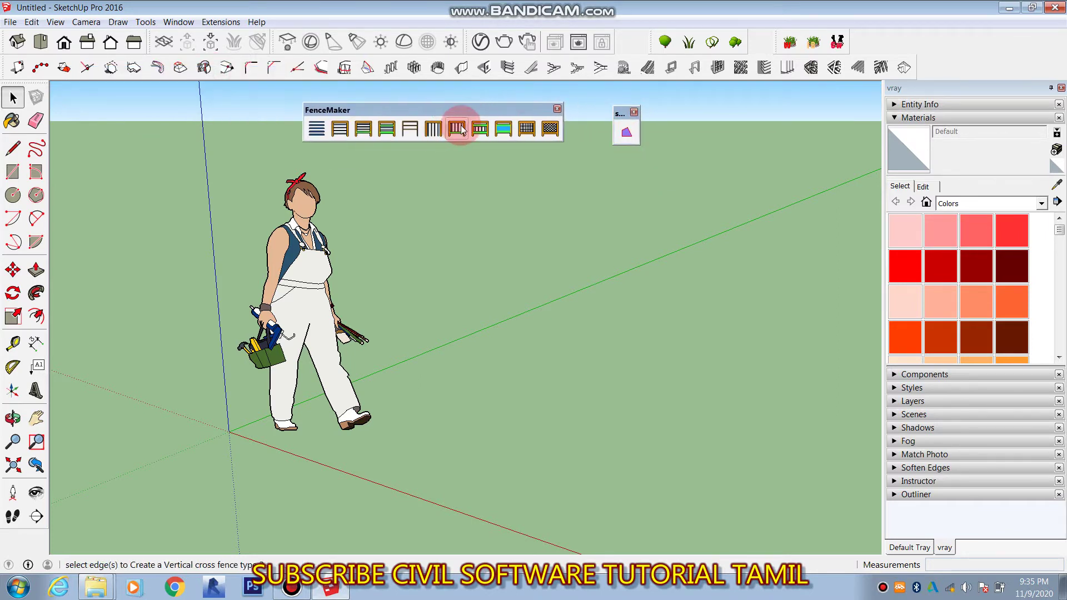
pyautogui.click(319, 131)
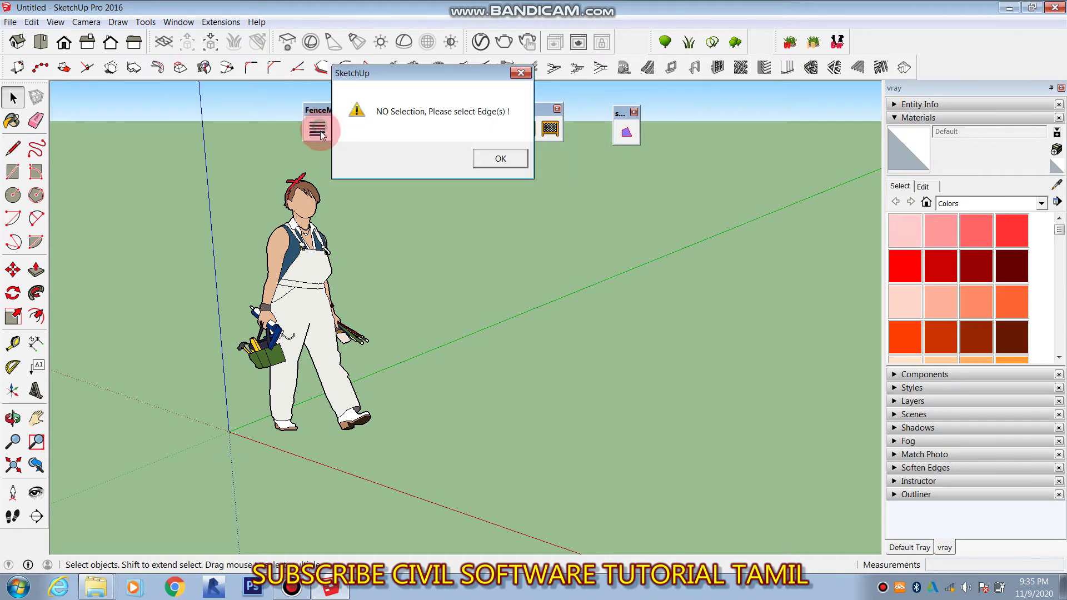
pyautogui.click(499, 160)
pyautogui.click(12, 171)
pyautogui.click(13, 149)
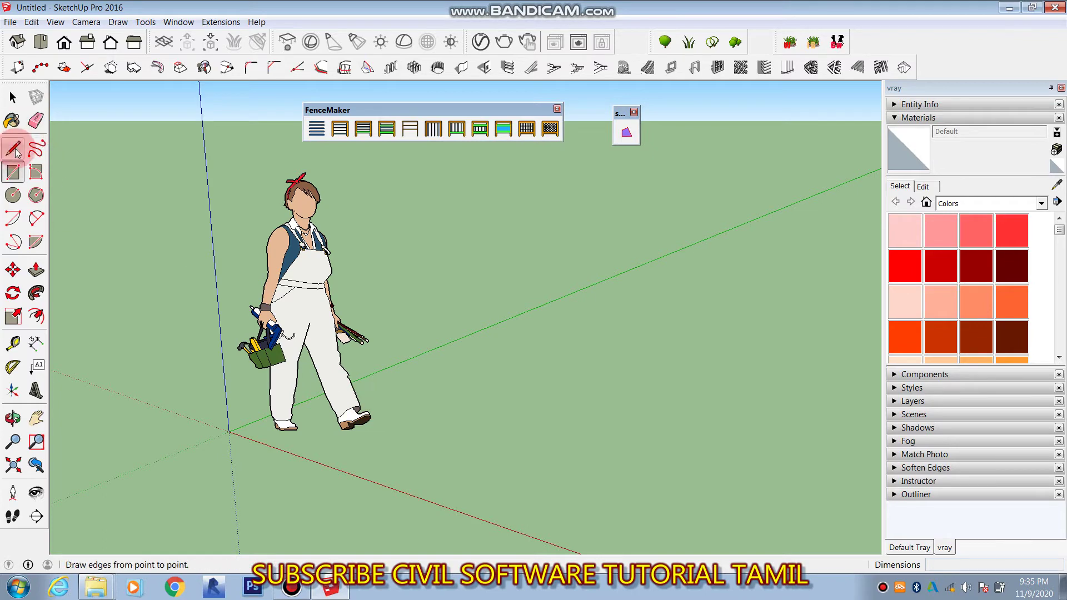
pyautogui.click(444, 419)
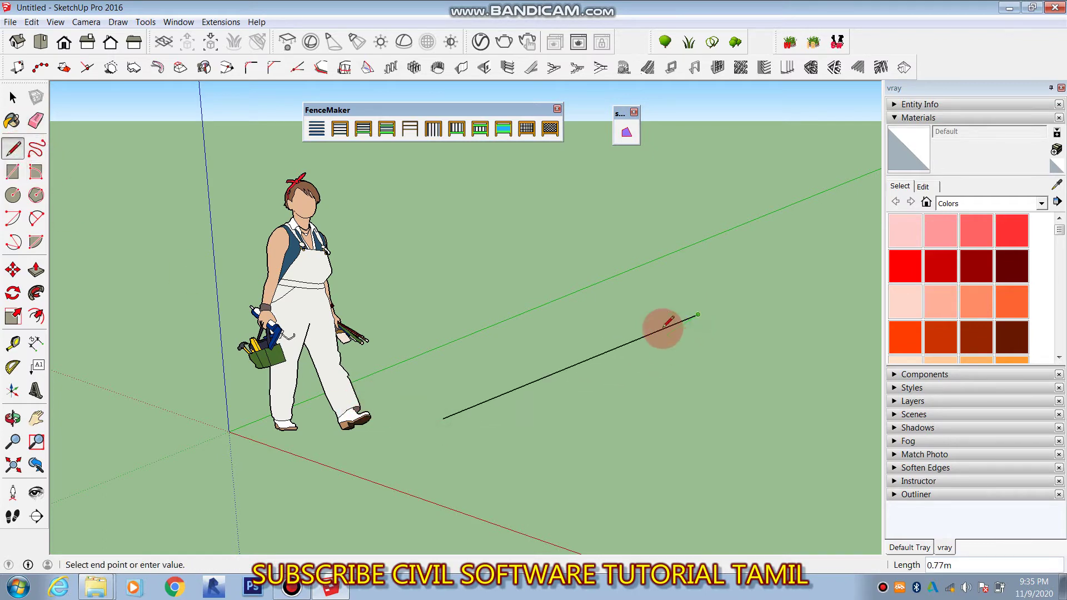
pyautogui.rightClick(662, 328)
pyautogui.press('space')
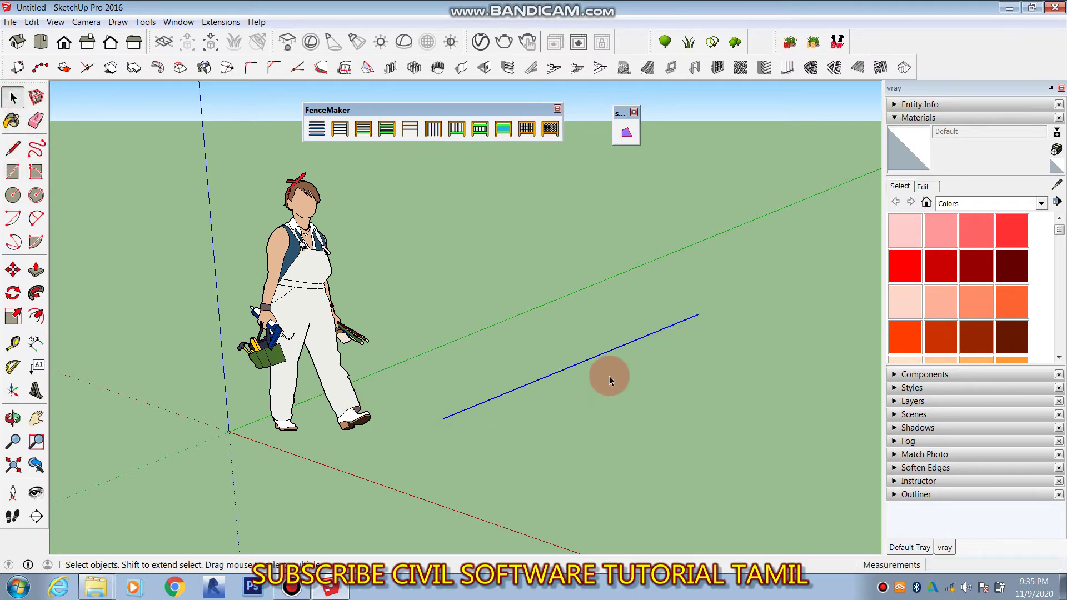
# Step: Generate a 1.10m horizontal-slat fence along the edge and orbit to inspect it
pyautogui.click(316, 128)
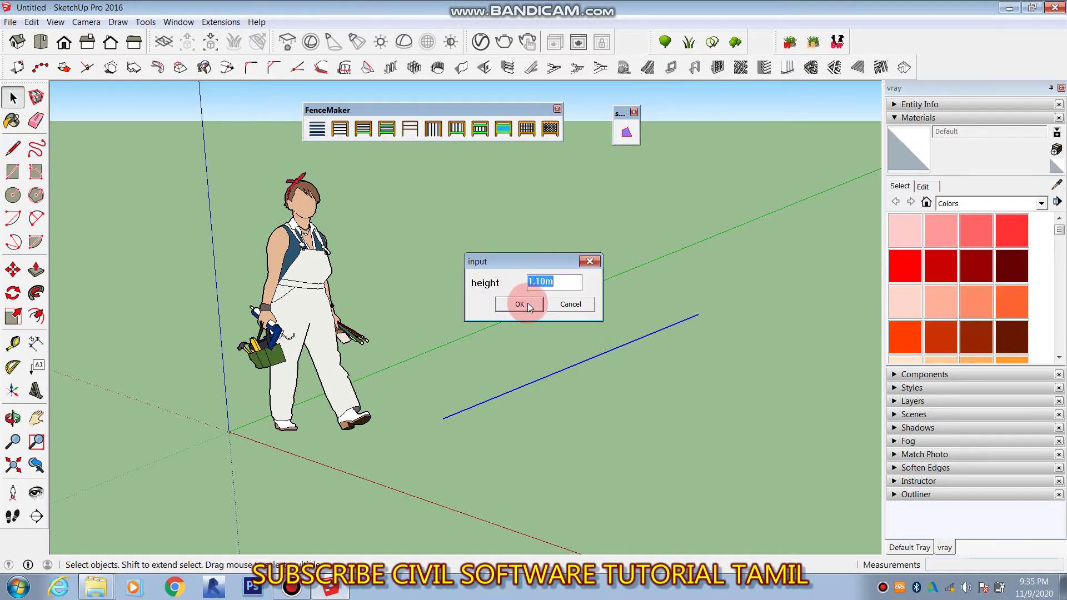
pyautogui.click(531, 307)
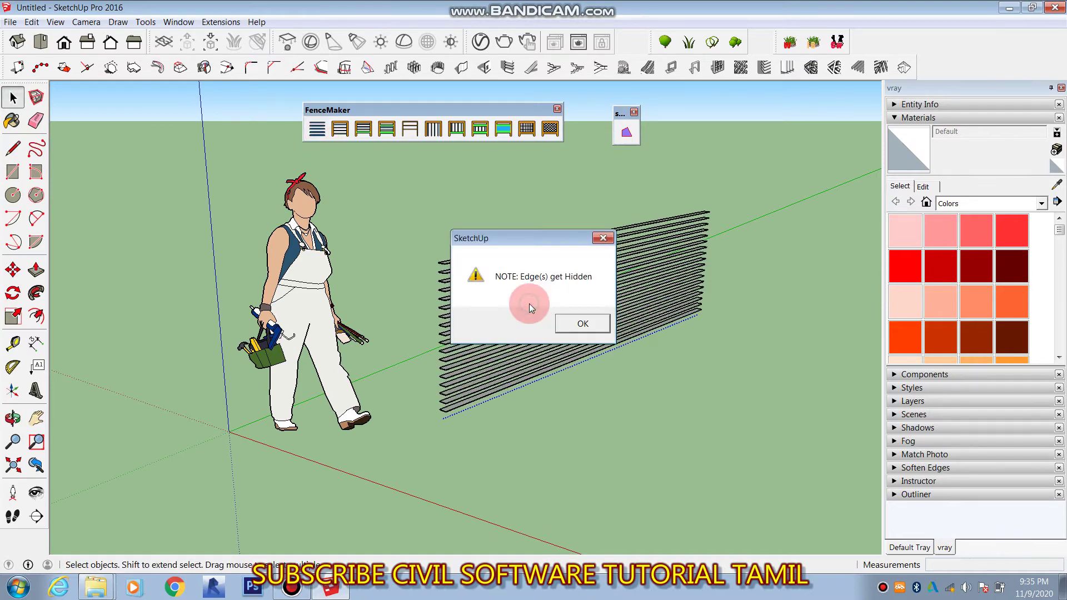
pyautogui.click(583, 325)
pyautogui.moveTo(553, 313)
pyautogui.mouseDown(button='middle')
pyautogui.moveTo(476, 231)
pyautogui.moveTo(543, 362)
pyautogui.moveTo(453, 334)
pyautogui.mouseUp(button='middle')
pyautogui.scroll(2, 453, 334)
pyautogui.scroll(2, 431, 302)
pyautogui.scroll(-3, 426, 281)
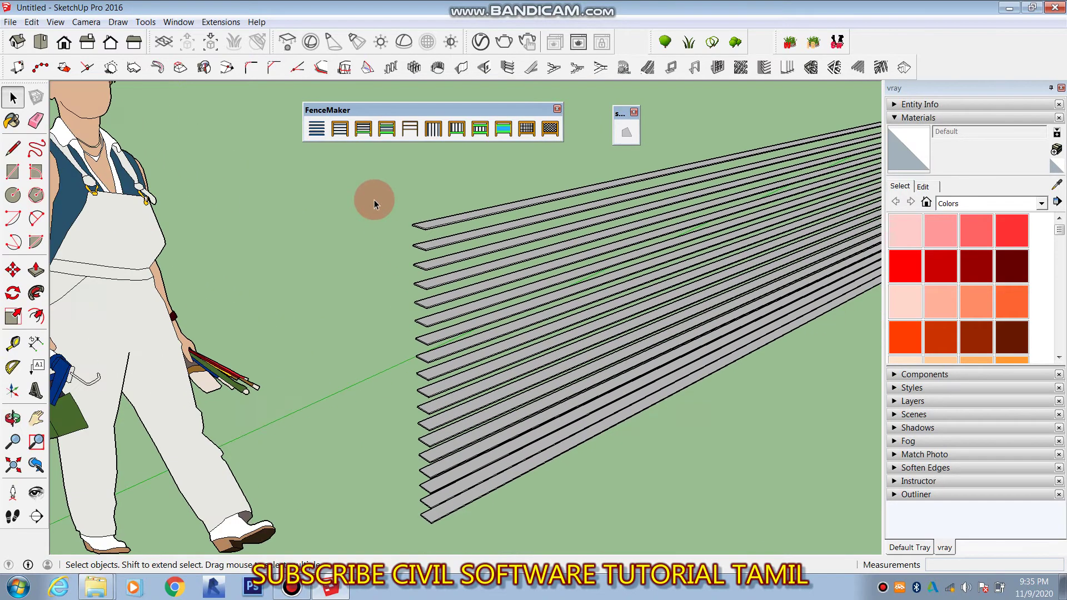
pyautogui.scroll(-3, 374, 198)
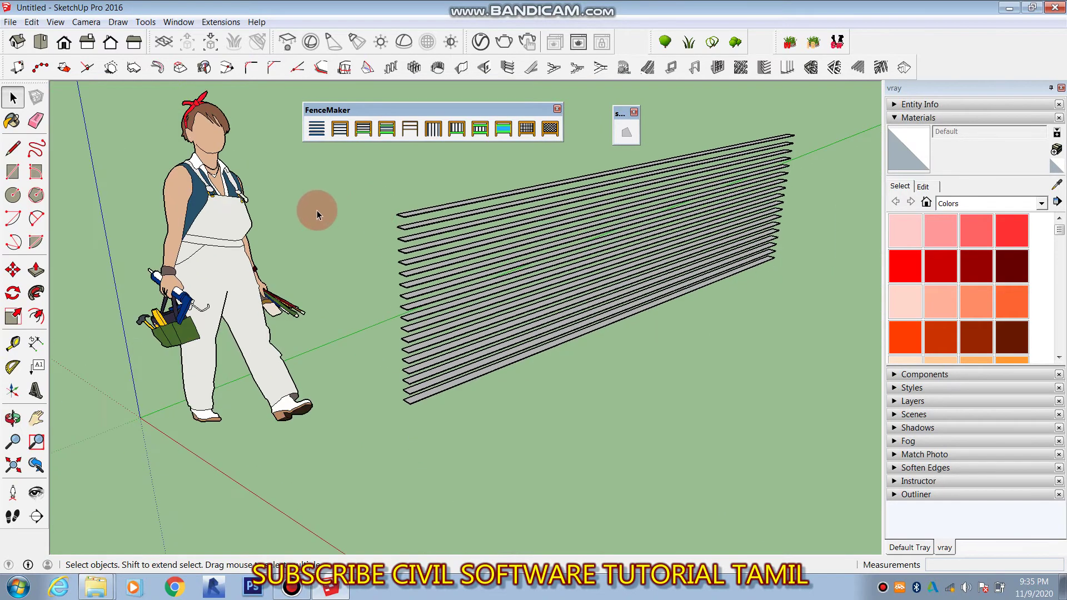
pyautogui.click(345, 131)
pyautogui.click(597, 324)
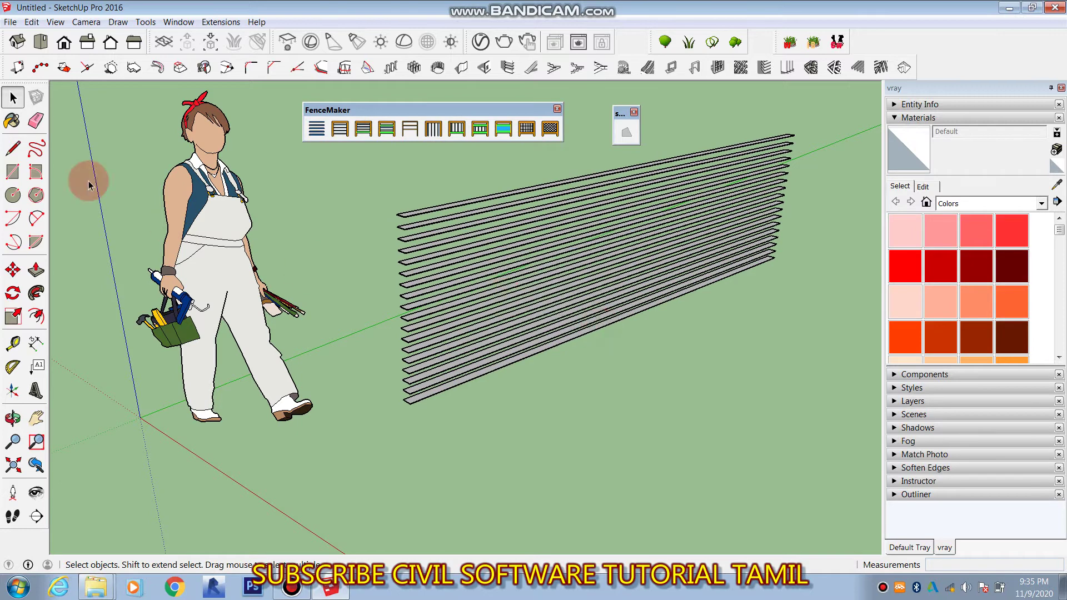
# Step: Draw a rectangle on the ground and delete its face, keeping the edges
pyautogui.click(14, 174)
pyautogui.click(515, 469)
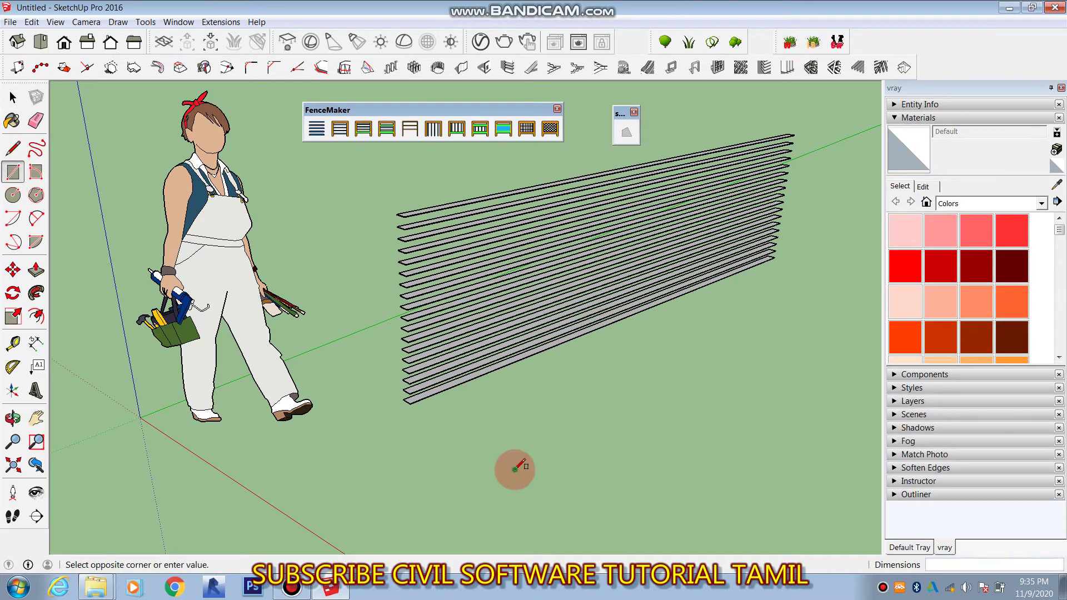
pyautogui.click(843, 436)
pyautogui.click(13, 97)
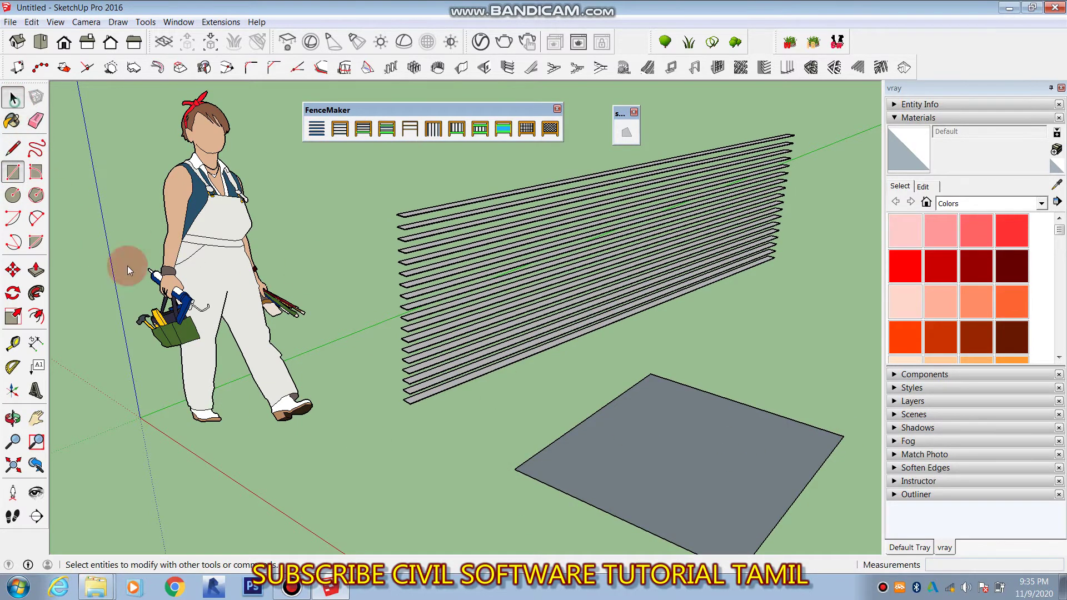
pyautogui.scroll(-2, 401, 389)
pyautogui.click(658, 472)
pyautogui.press('Delete')
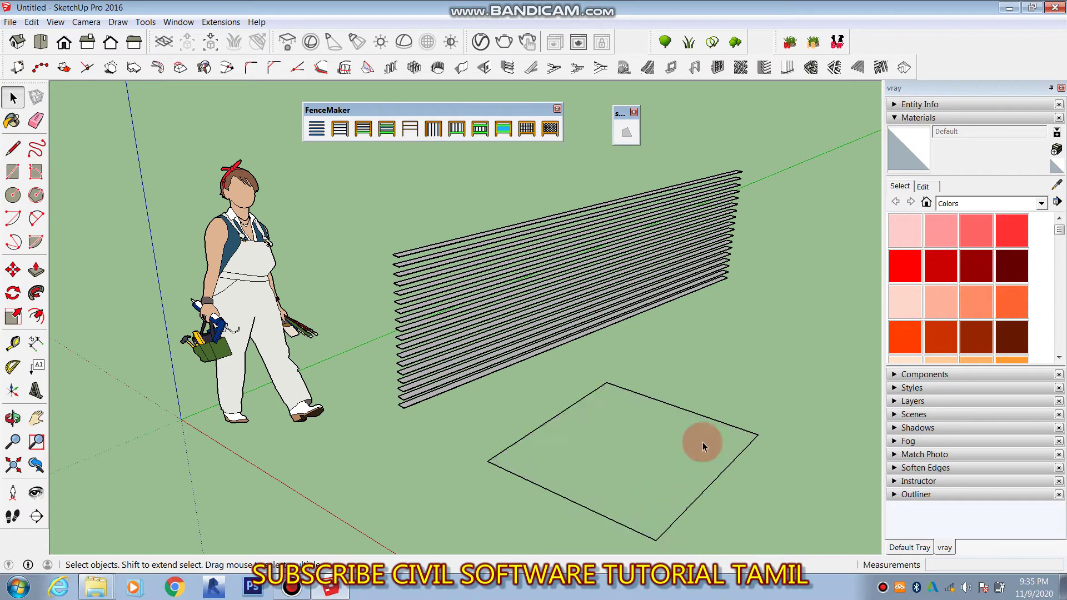
# Step: Generate a 1.10m pier fence along the rectangle's two right-hand edges and orbit around it
pyautogui.moveTo(762, 476); pyautogui.dragTo(614, 362)
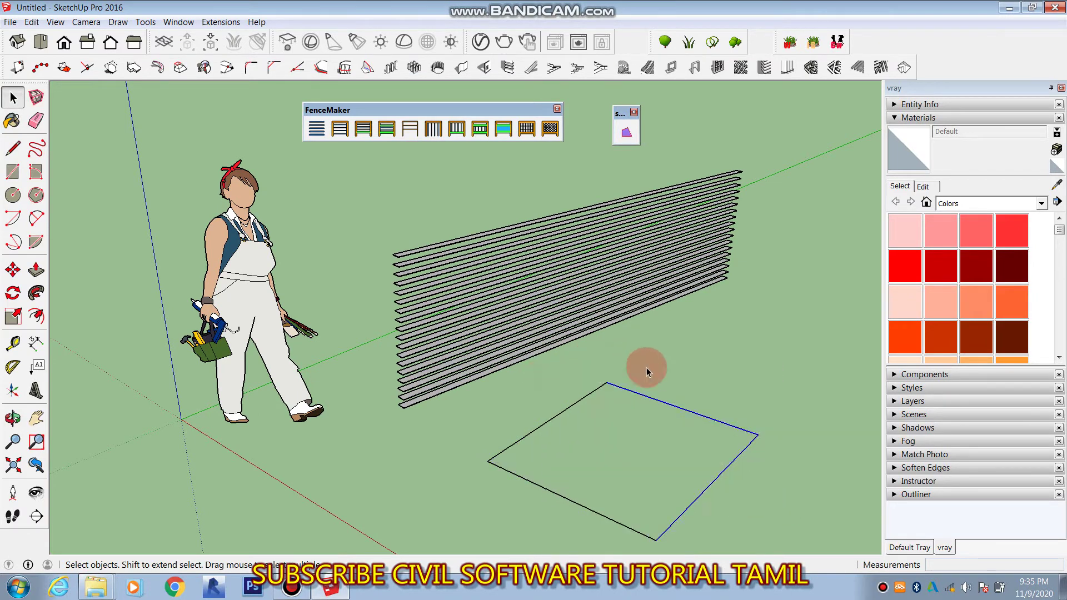
pyautogui.click(342, 129)
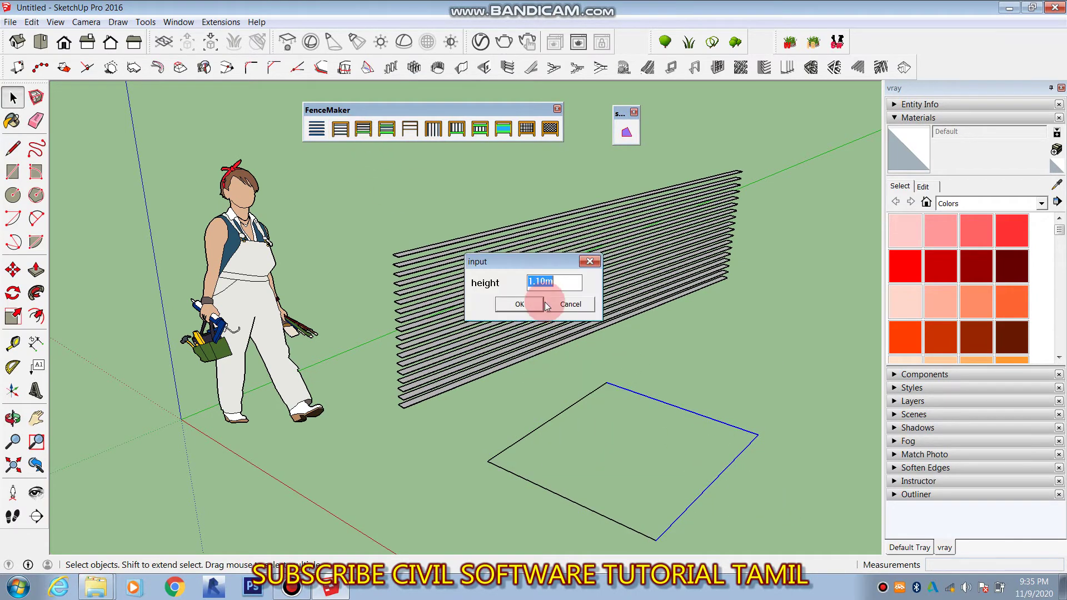
pyautogui.click(520, 305)
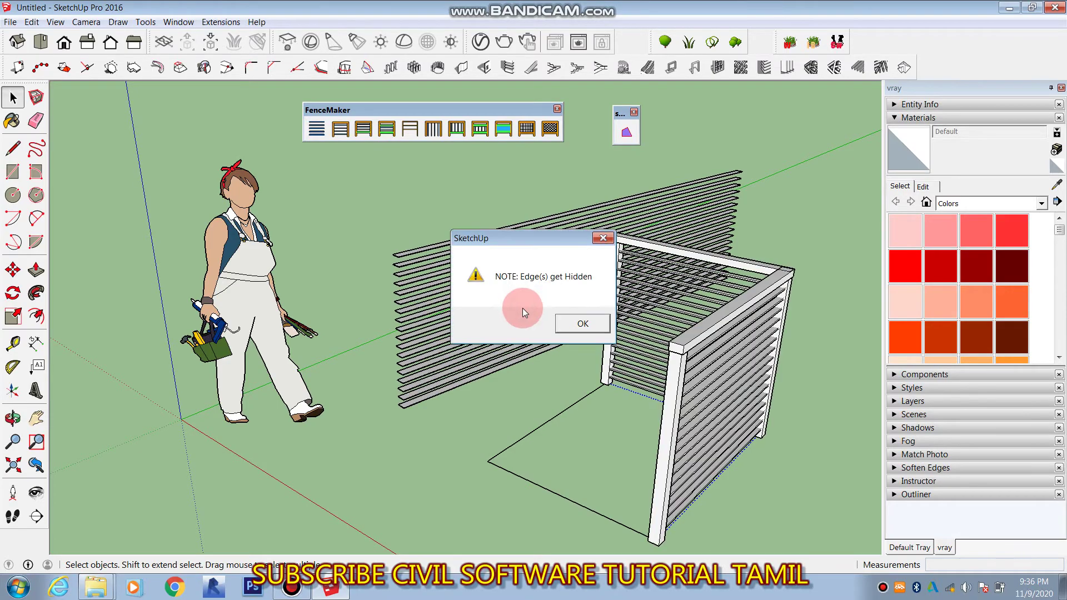
pyautogui.click(556, 325)
pyautogui.moveTo(565, 317)
pyautogui.mouseDown(button='middle')
pyautogui.moveTo(754, 407)
pyautogui.moveTo(877, 388)
pyautogui.moveTo(395, 232)
pyautogui.mouseUp(button='middle')
pyautogui.scroll(2, 439, 303)
pyautogui.scroll(3, 553, 269)
pyautogui.scroll(3, 553, 270)
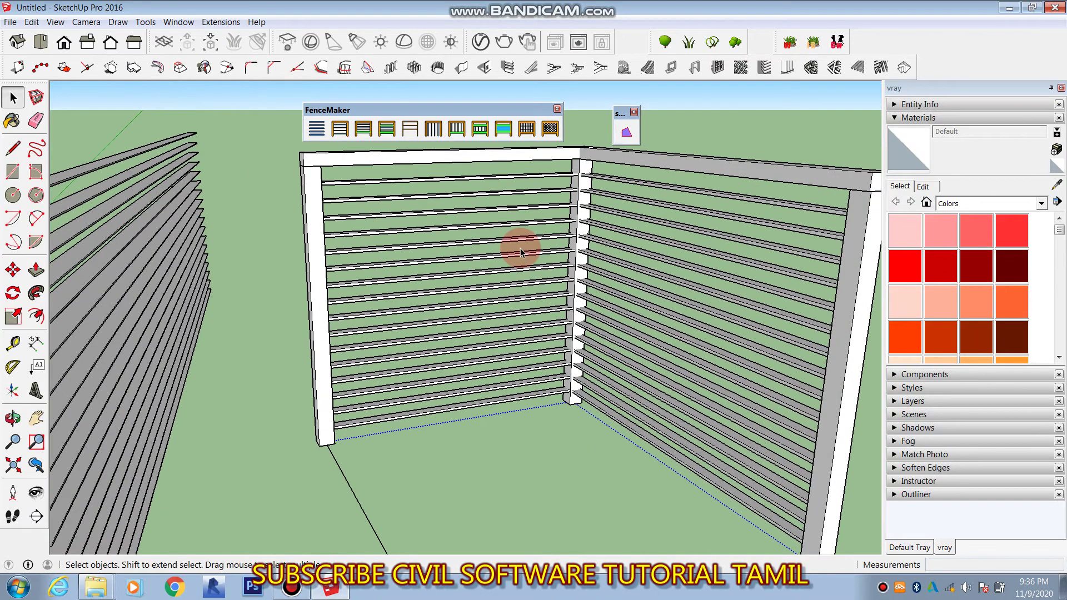
pyautogui.scroll(-2, 519, 245)
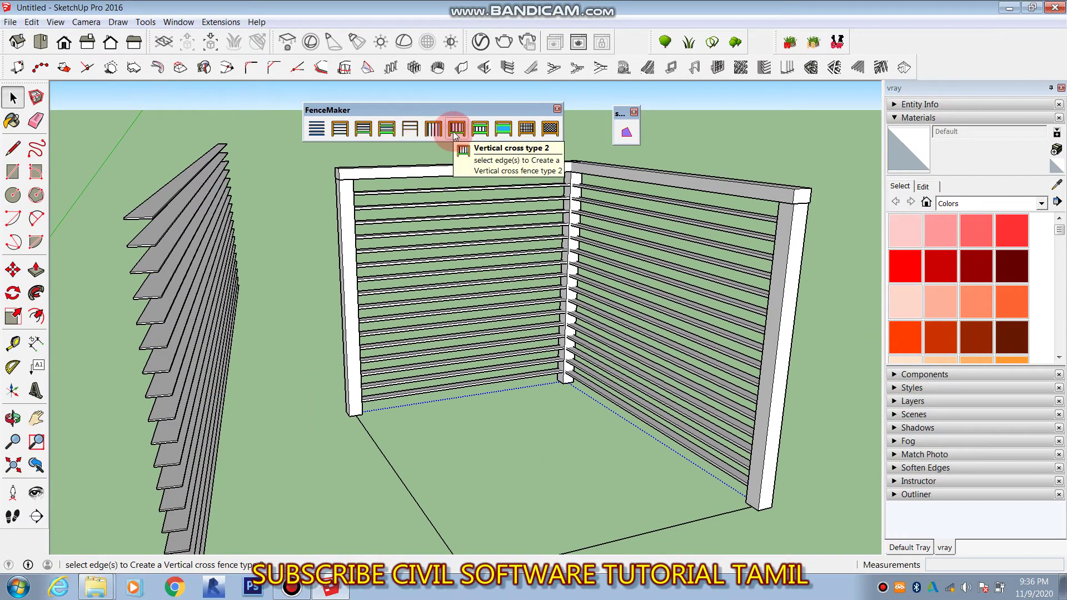
pyautogui.scroll(-2, 386, 356)
pyautogui.scroll(-3, 386, 356)
# Step: Draw a rectangle and a circle on the ground
pyautogui.click(13, 172)
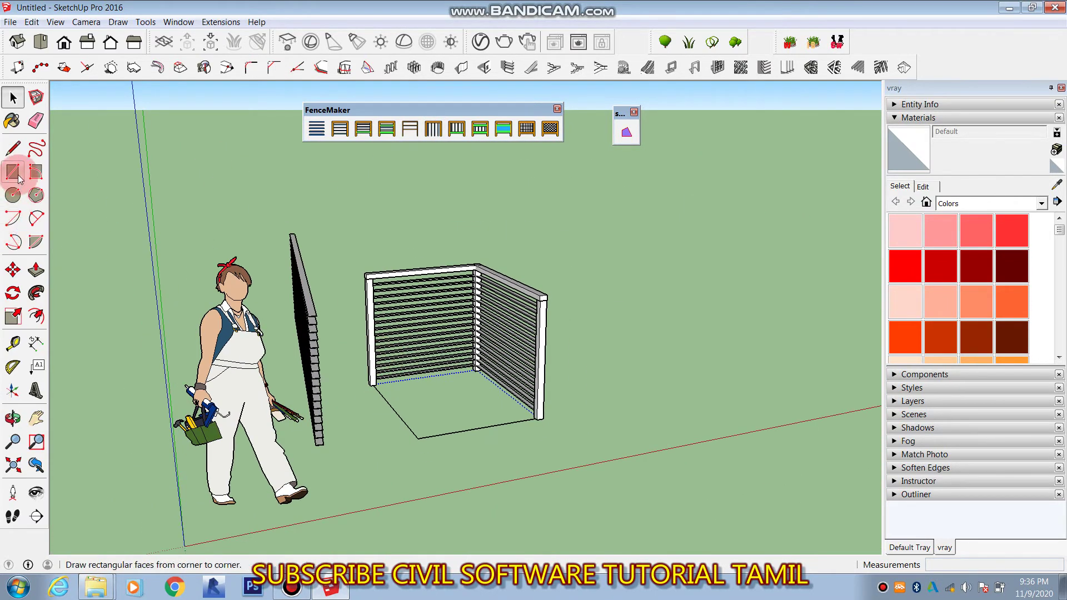
pyautogui.moveTo(589, 291); pyautogui.dragTo(821, 345)
pyautogui.click(821, 345)
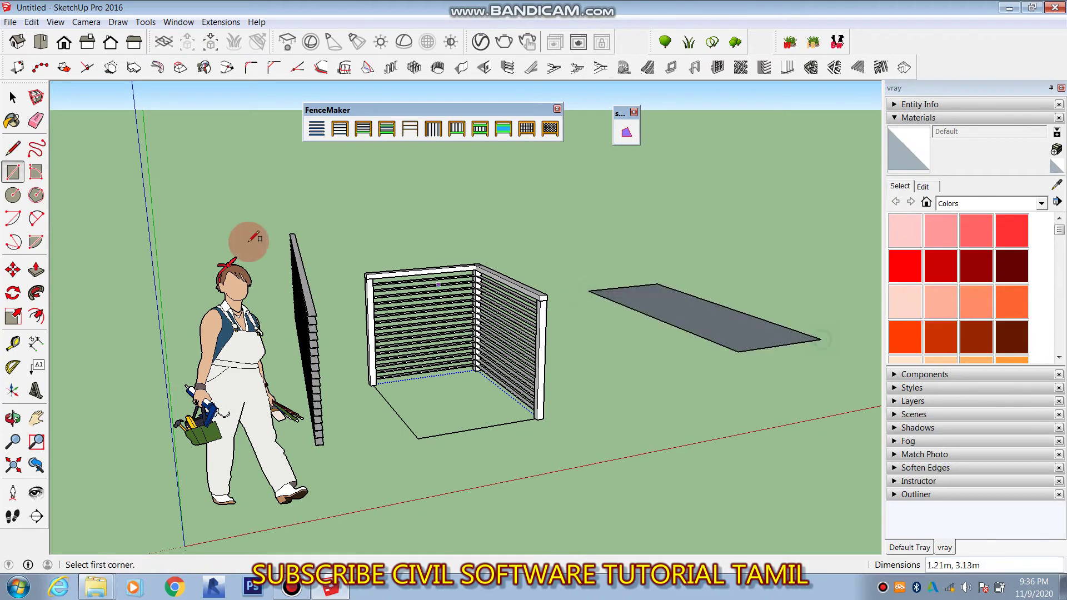
pyautogui.moveTo(505, 402); pyautogui.dragTo(520, 495, button='middle')
pyautogui.press('c')
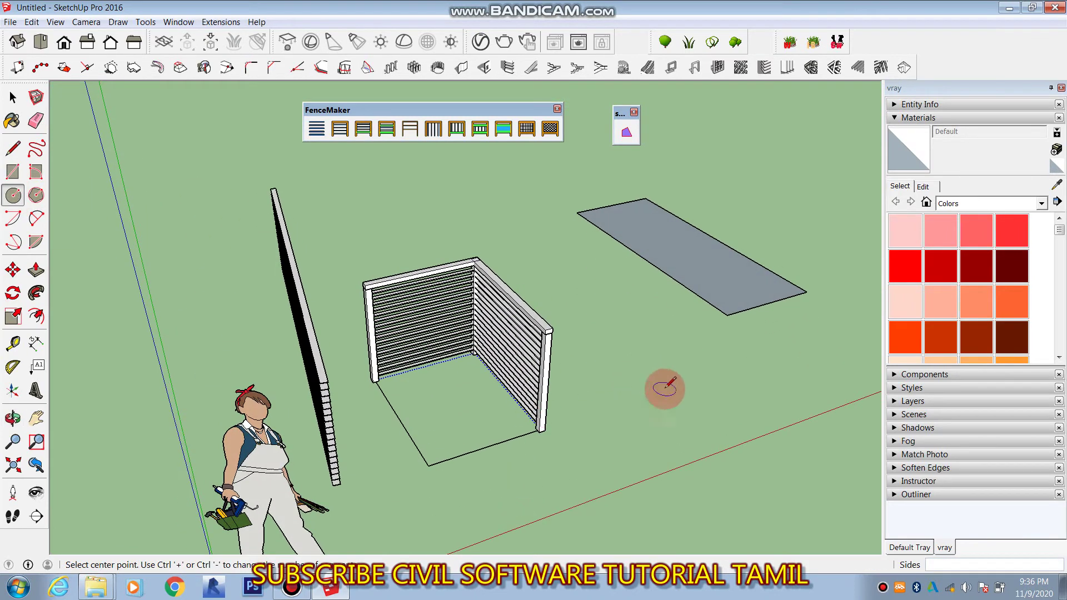
pyautogui.click(666, 392)
pyautogui.click(726, 422)
# Step: Delete the circle's and rectangle's faces, leaving only their outlines
pyautogui.click(13, 98)
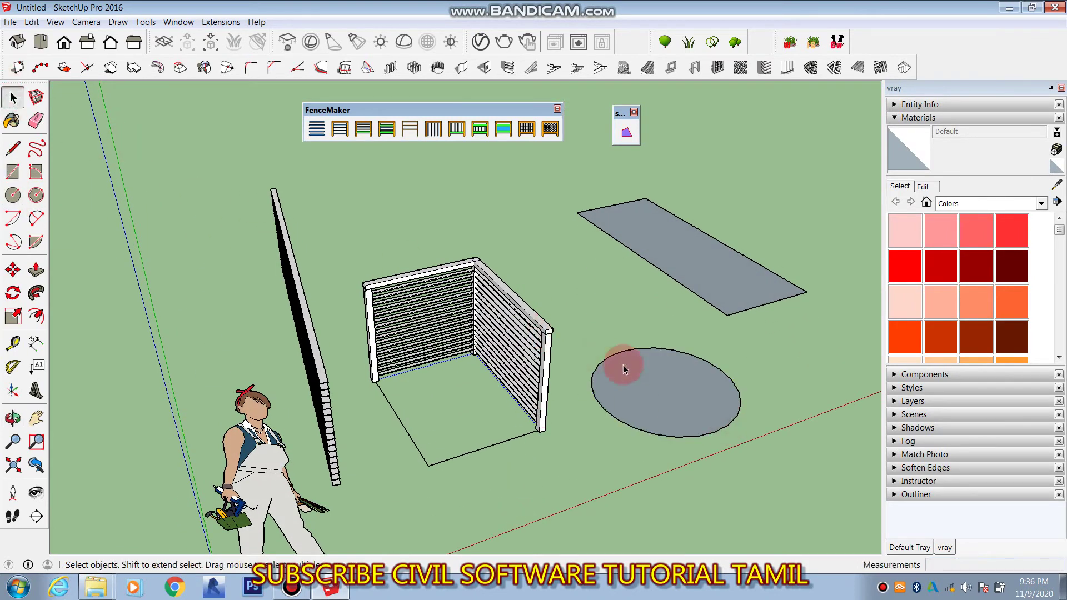
pyautogui.click(658, 384)
pyautogui.press('Delete')
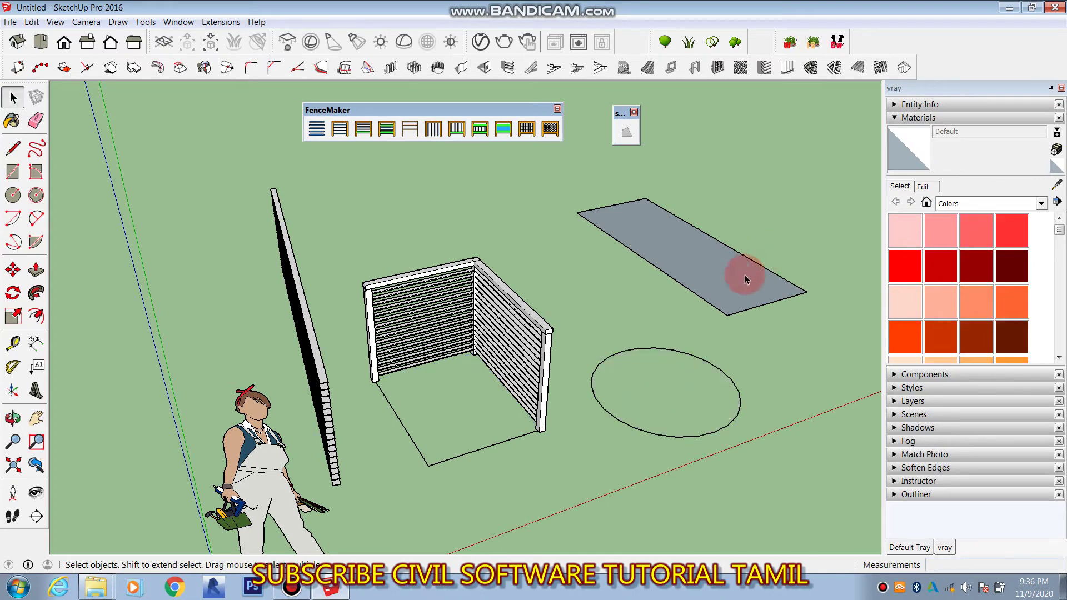
pyautogui.click(745, 275)
pyautogui.press('Delete')
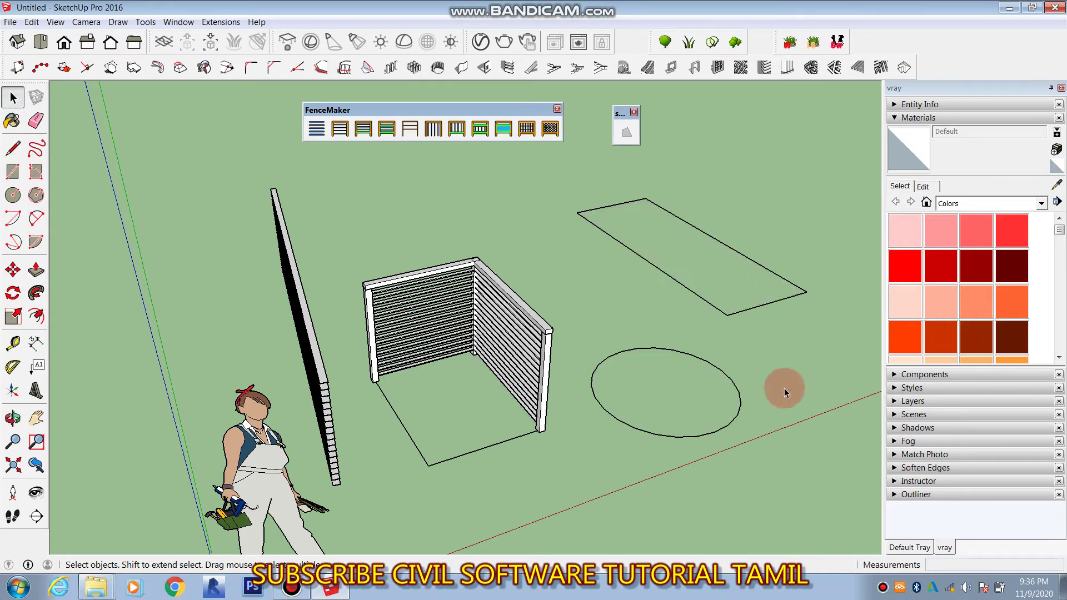
# Step: Build a vertical crossing mesh fence around the circle, then select the rectangle's edges
pyautogui.moveTo(775, 380); pyautogui.dragTo(593, 462)
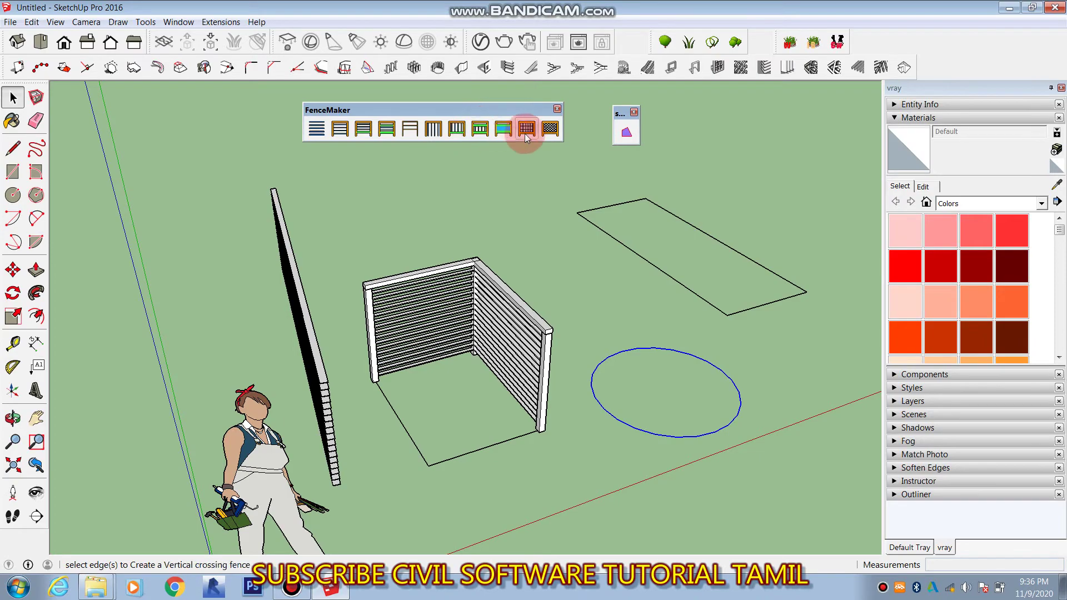
pyautogui.click(547, 130)
pyautogui.click(519, 304)
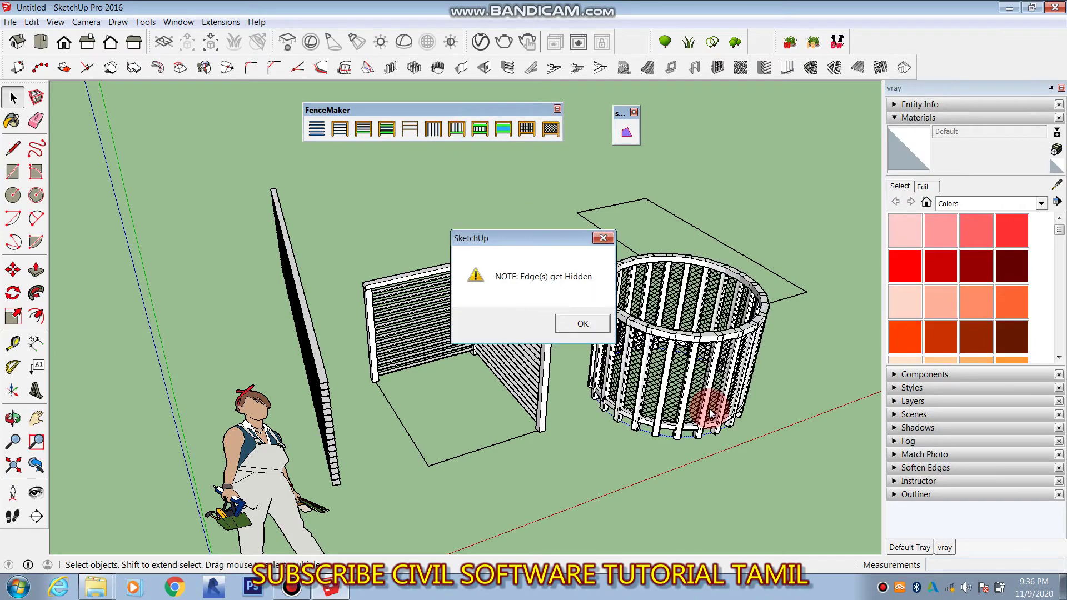
pyautogui.click(582, 322)
pyautogui.moveTo(631, 278)
pyautogui.mouseDown(button='middle')
pyautogui.moveTo(529, 353)
pyautogui.moveTo(349, 253)
pyautogui.mouseUp(button='middle')
pyautogui.scroll(-3, 349, 253)
pyautogui.scroll(2, 722, 361)
pyautogui.moveTo(770, 419); pyautogui.dragTo(635, 218)
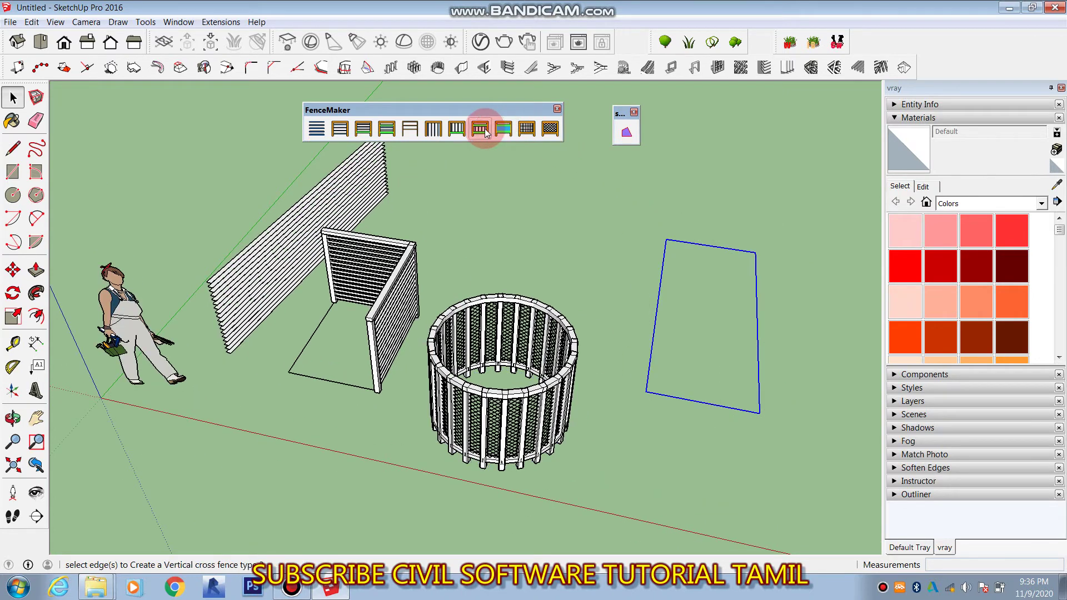
# Step: Generate a panel fence with grey infill along the selected rectangle outline
pyautogui.click(502, 132)
pyautogui.click(528, 305)
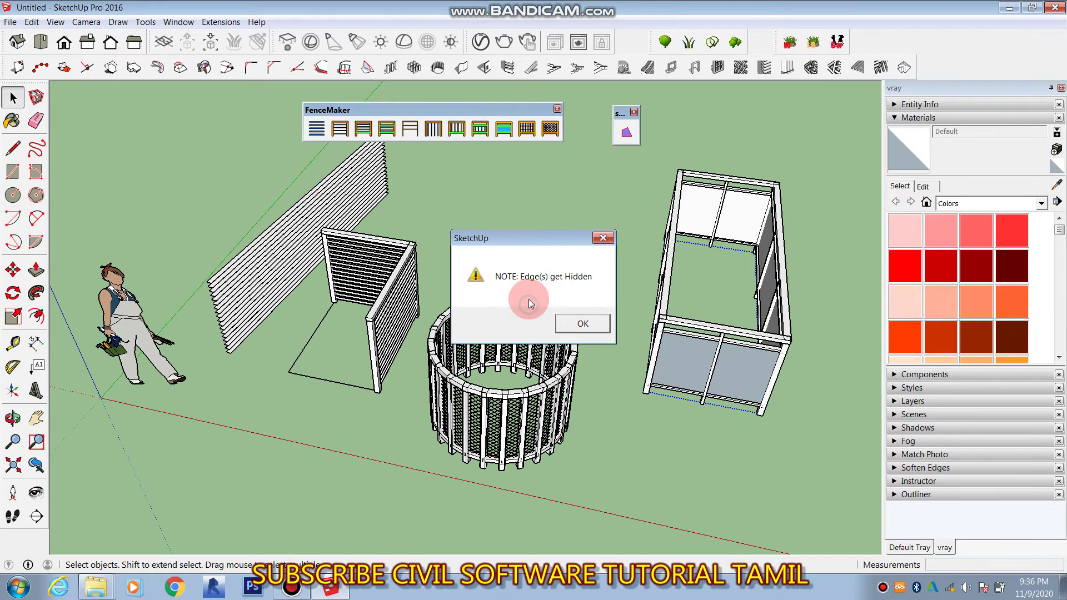
pyautogui.click(583, 324)
pyautogui.moveTo(612, 369)
pyautogui.mouseDown(button='middle')
pyautogui.moveTo(786, 334)
pyautogui.moveTo(437, 349)
pyautogui.moveTo(631, 305)
pyautogui.moveTo(541, 303)
pyautogui.moveTo(521, 332)
pyautogui.mouseUp(button='middle')
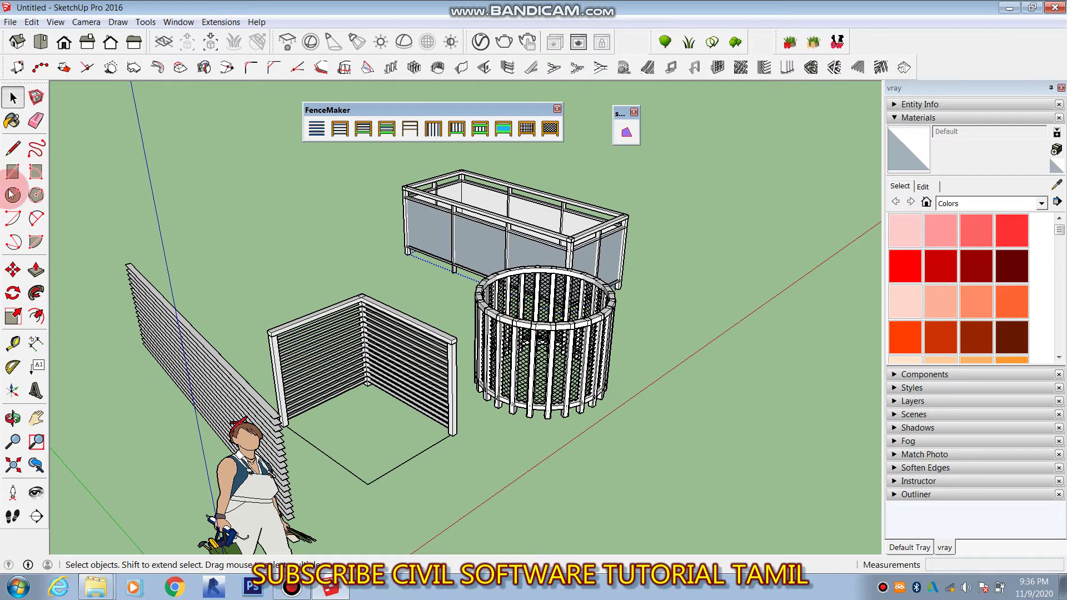
# Step: Try the MakeFace command and orbit the view around the fences
pyautogui.click(291, 587)
pyautogui.click(292, 587)
pyautogui.click(625, 135)
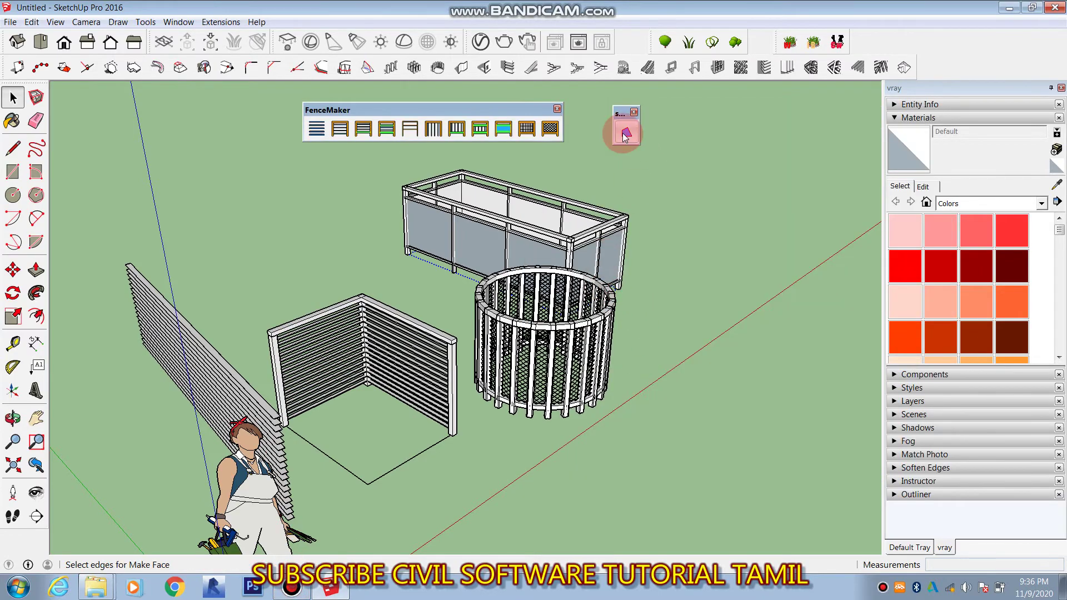
pyautogui.click(187, 329)
pyautogui.moveTo(210, 318)
pyautogui.mouseDown(button='middle')
pyautogui.moveTo(376, 357)
pyautogui.moveTo(395, 455)
pyautogui.moveTo(362, 450)
pyautogui.moveTo(436, 453)
pyautogui.moveTo(405, 430)
pyautogui.mouseUp(button='middle')
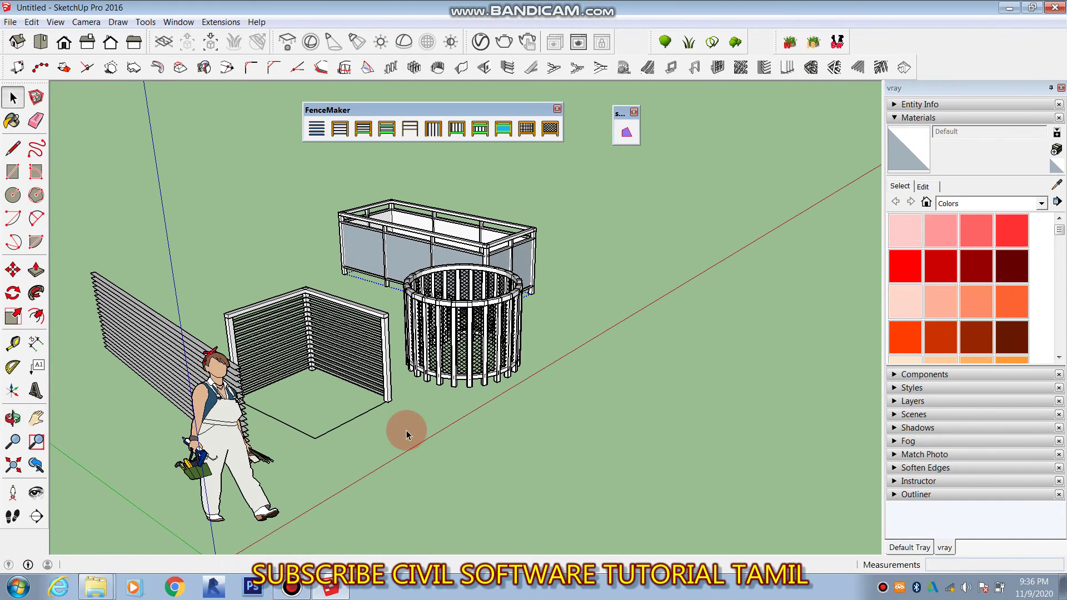
# Step: Draw a rectangle right of the round fence and delete its face
pyautogui.click(12, 172)
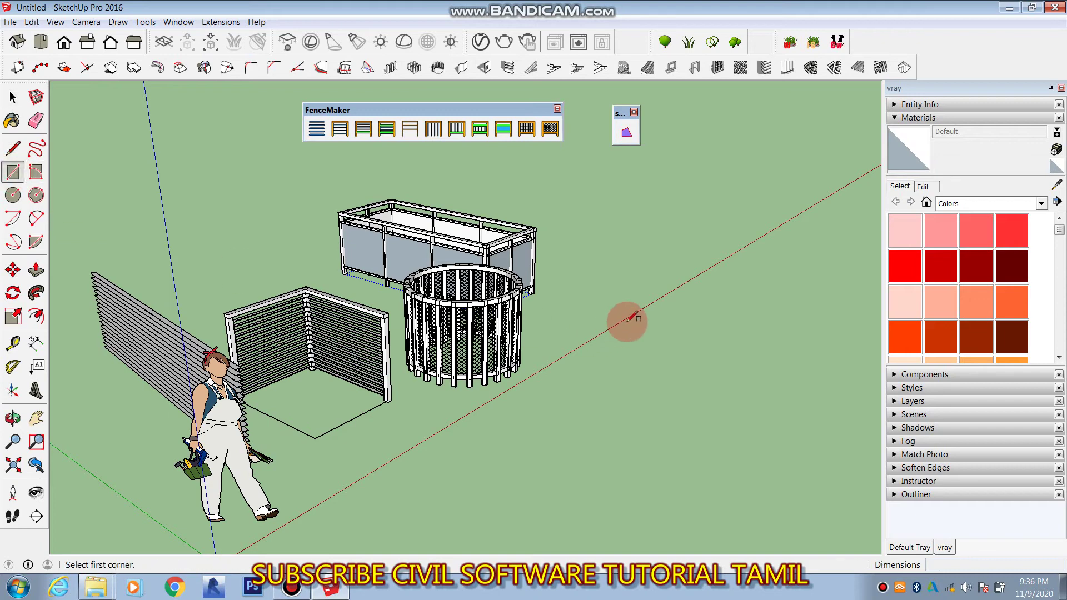
pyautogui.moveTo(628, 319); pyautogui.dragTo(822, 297)
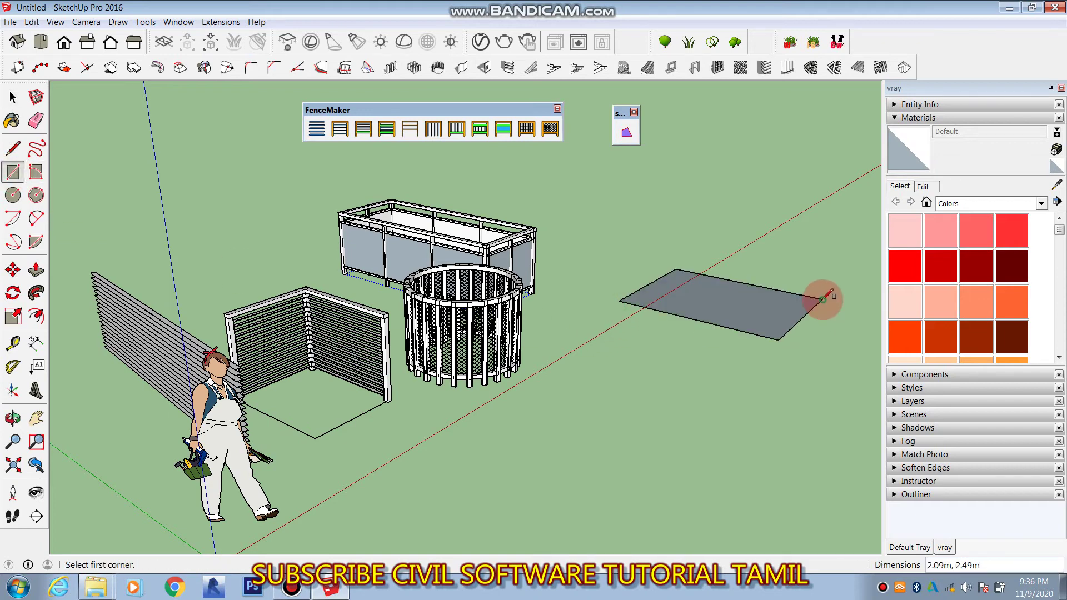
pyautogui.moveTo(822, 298); pyautogui.dragTo(643, 409, button='middle')
pyautogui.click(12, 100)
pyautogui.click(716, 271)
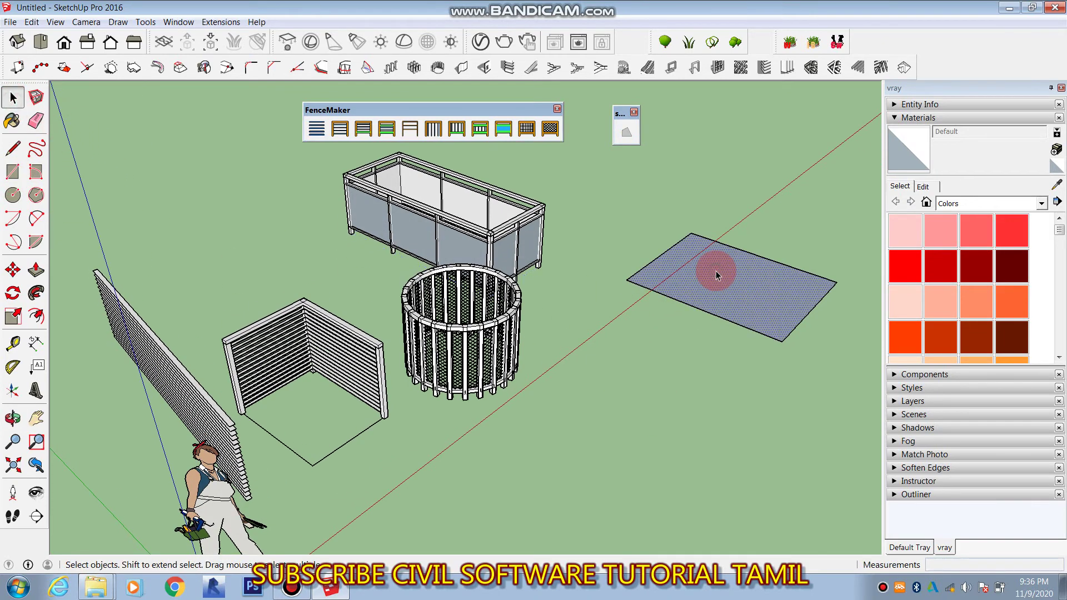
pyautogui.press('Delete')
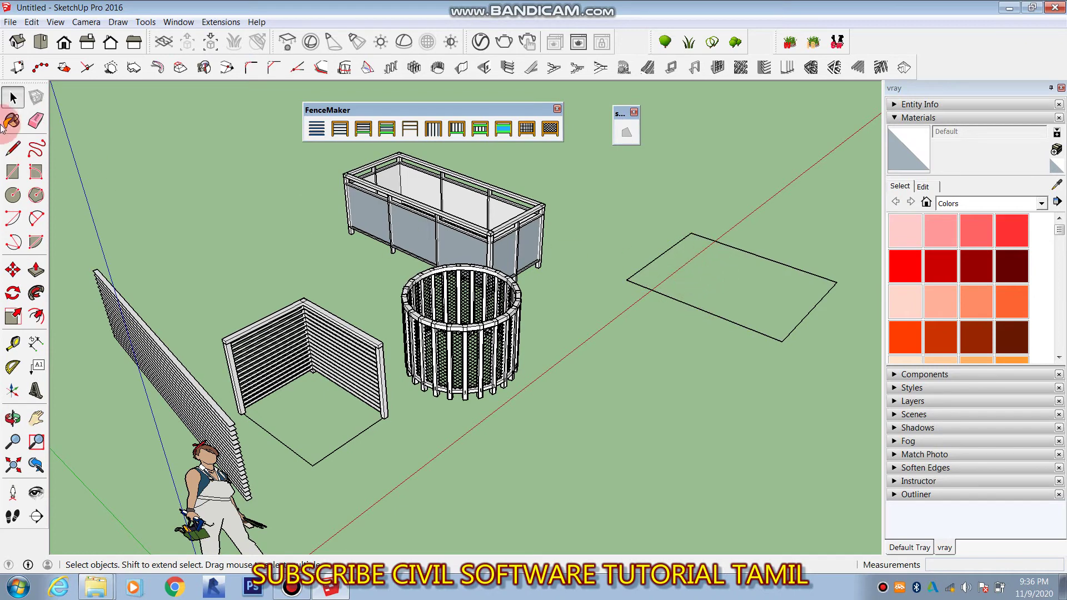
# Step: Redraw one edge to restore the face, then delete the face again
pyautogui.click(12, 148)
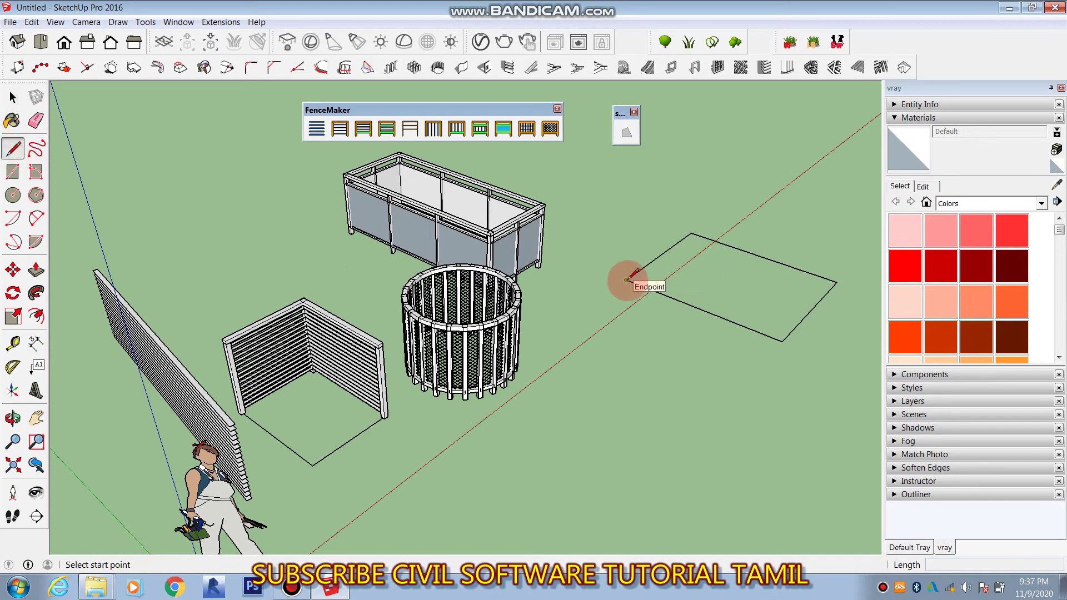
pyautogui.click(627, 279)
pyautogui.click(692, 233)
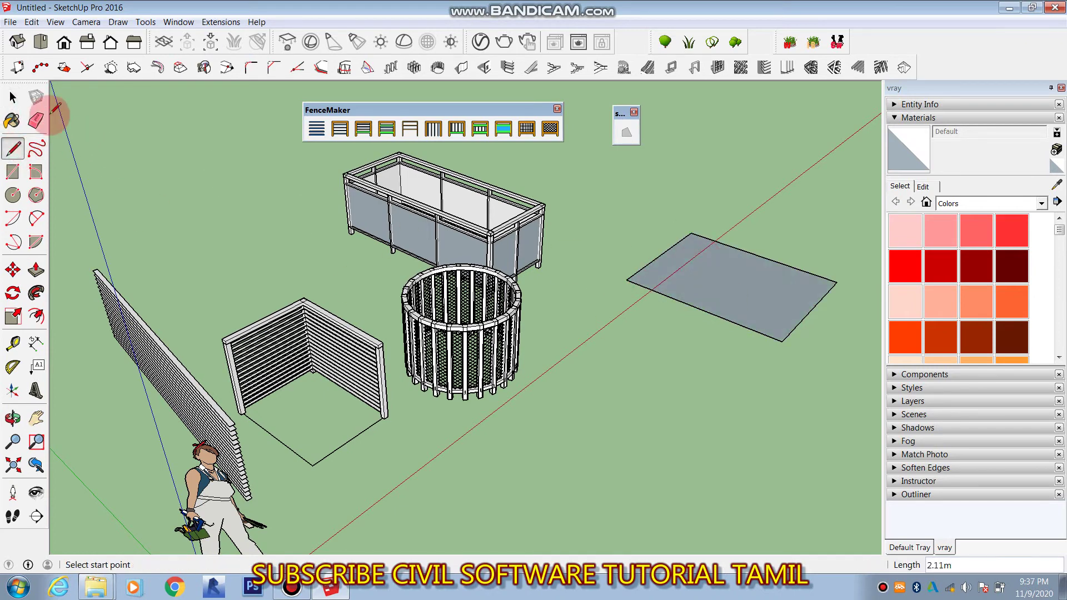
pyautogui.click(13, 97)
pyautogui.click(722, 287)
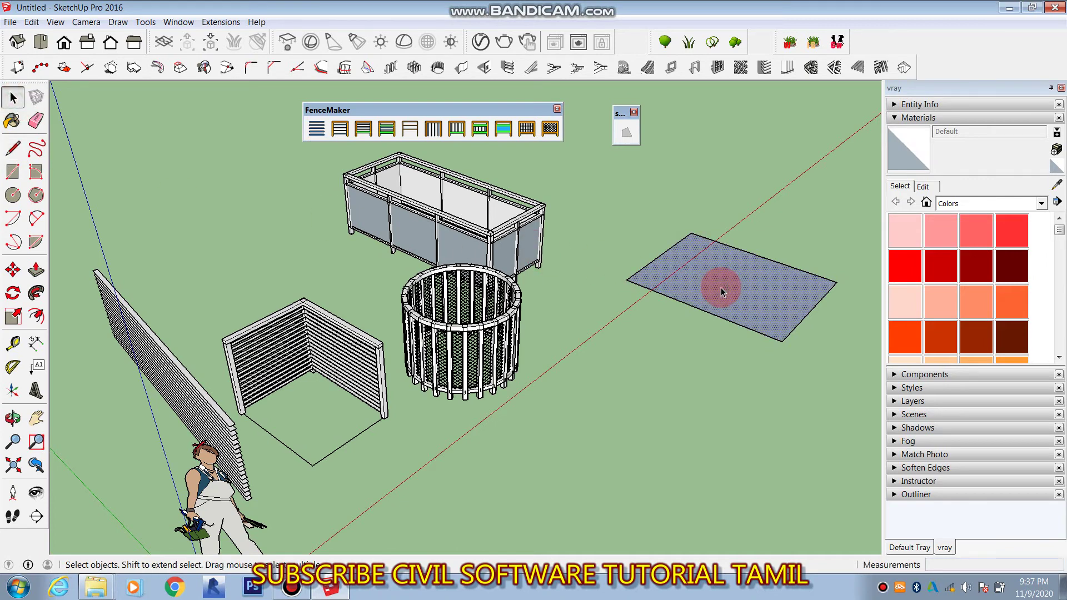
pyautogui.press('Delete')
# Step: Crossing-select the rectangle's four edges and rebuild its face with s4u MakeFace
pyautogui.moveTo(805, 309); pyautogui.dragTo(602, 195)
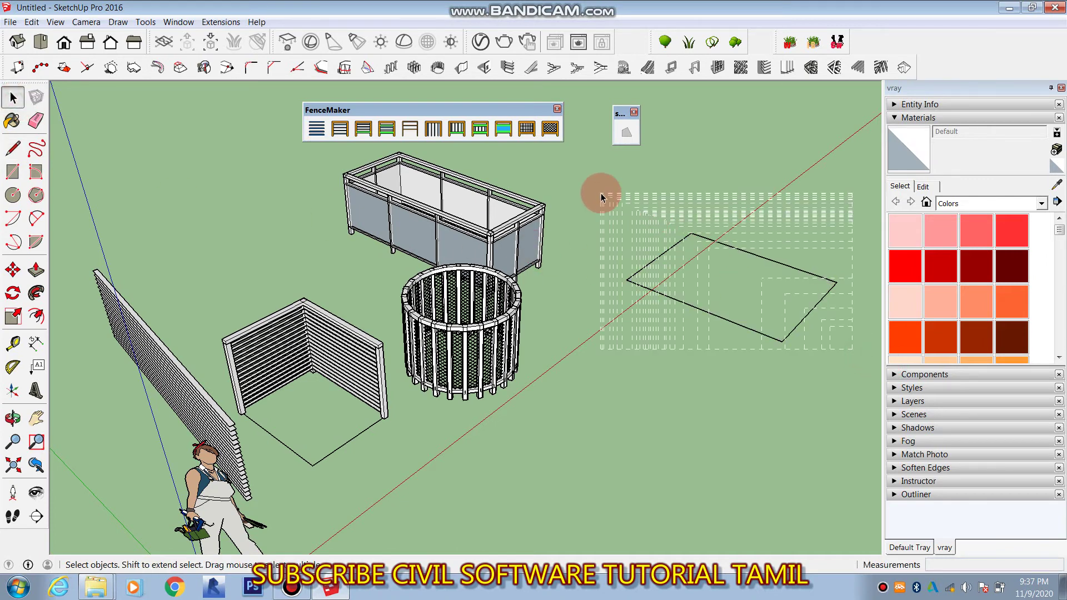
pyautogui.click(628, 137)
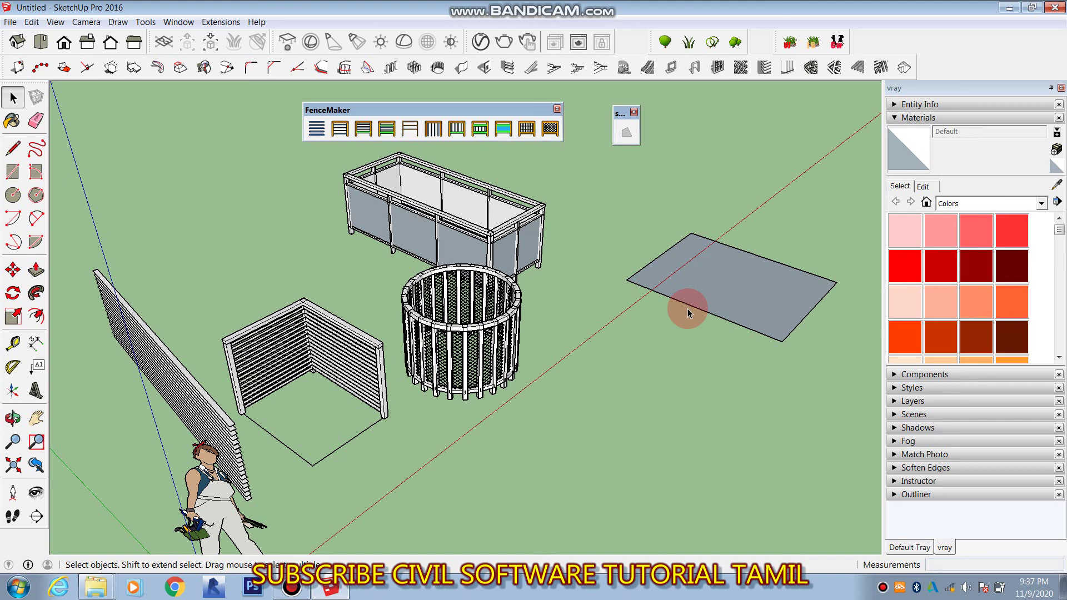
pyautogui.click(294, 588)
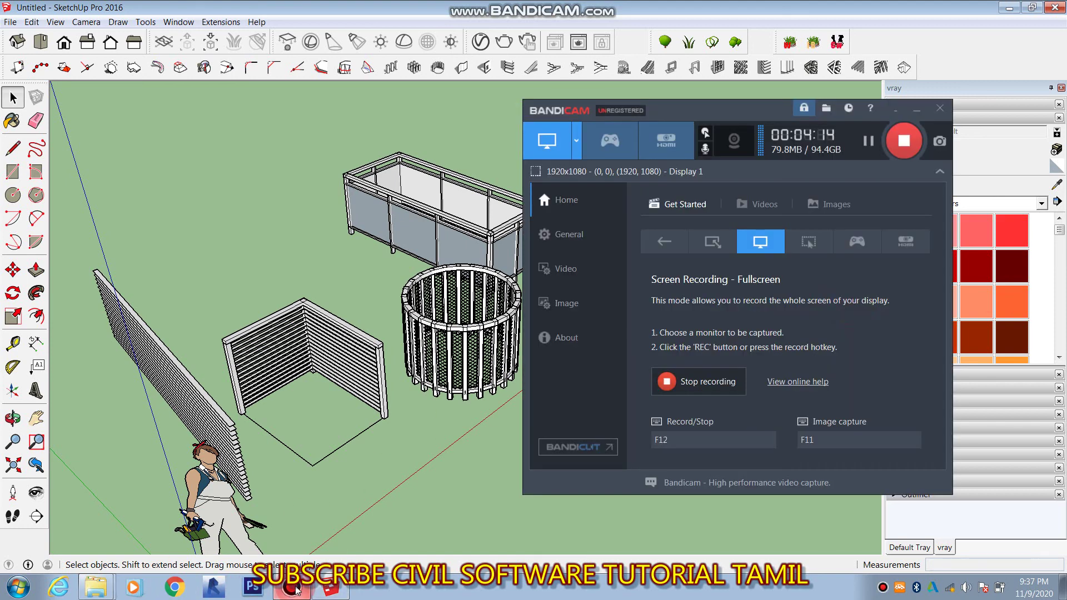